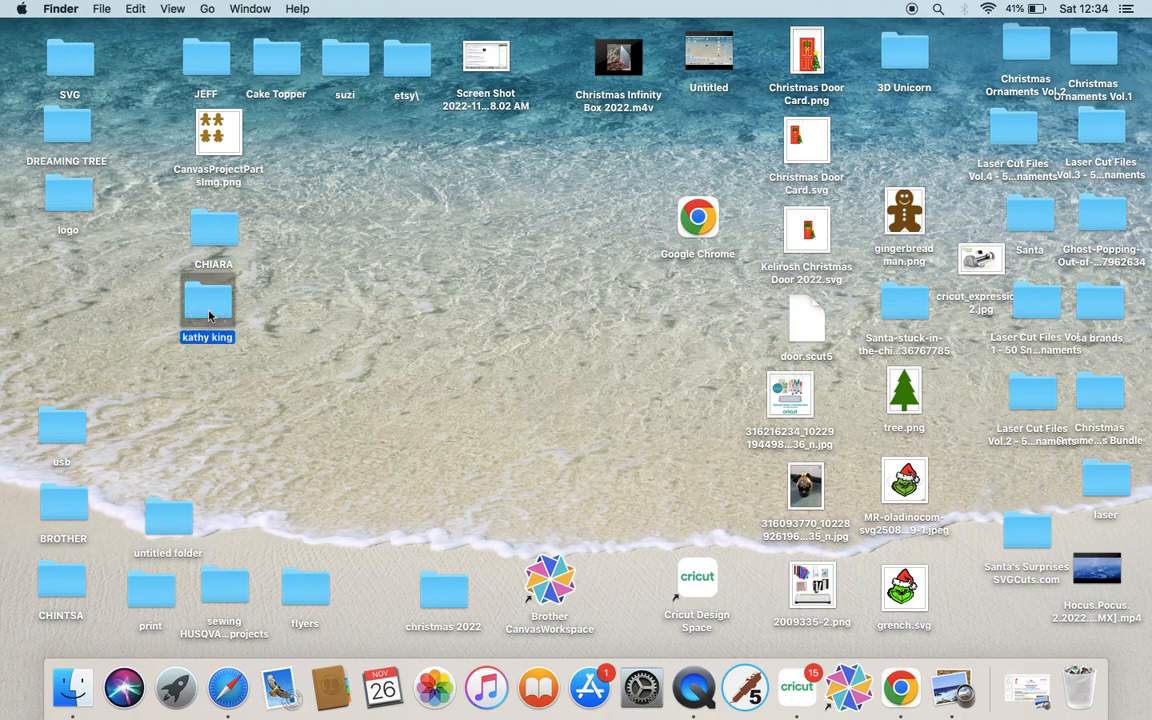
Open the master download PDF in the box card suprize folder and follow its Box.com folder link.
{"action": "double_click", "coordinate": [750, 170]}
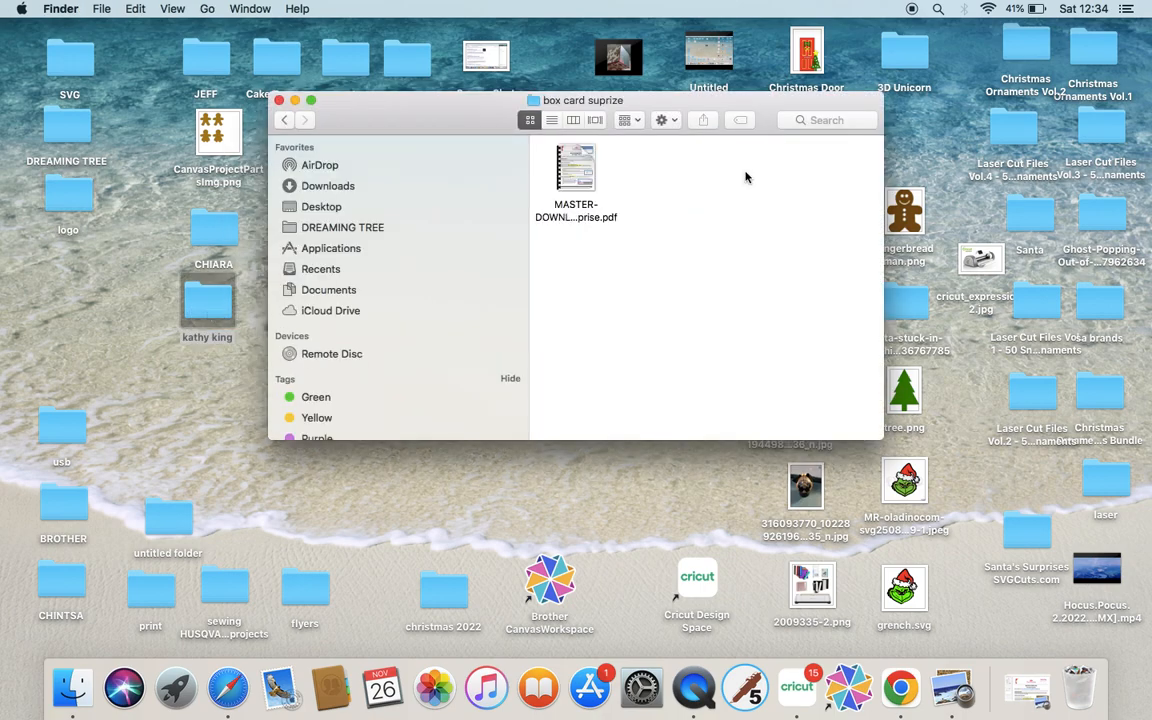
{"action": "double_click", "coordinate": [575, 170]}
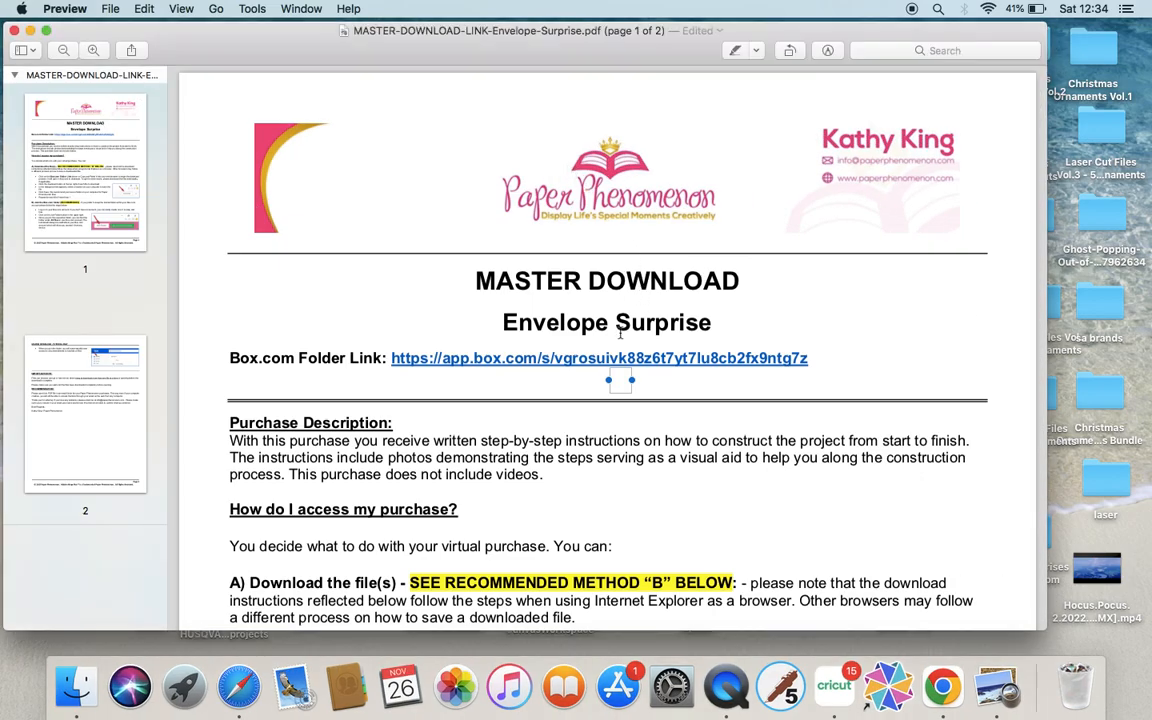
{"action": "left_click", "coordinate": [593, 362]}
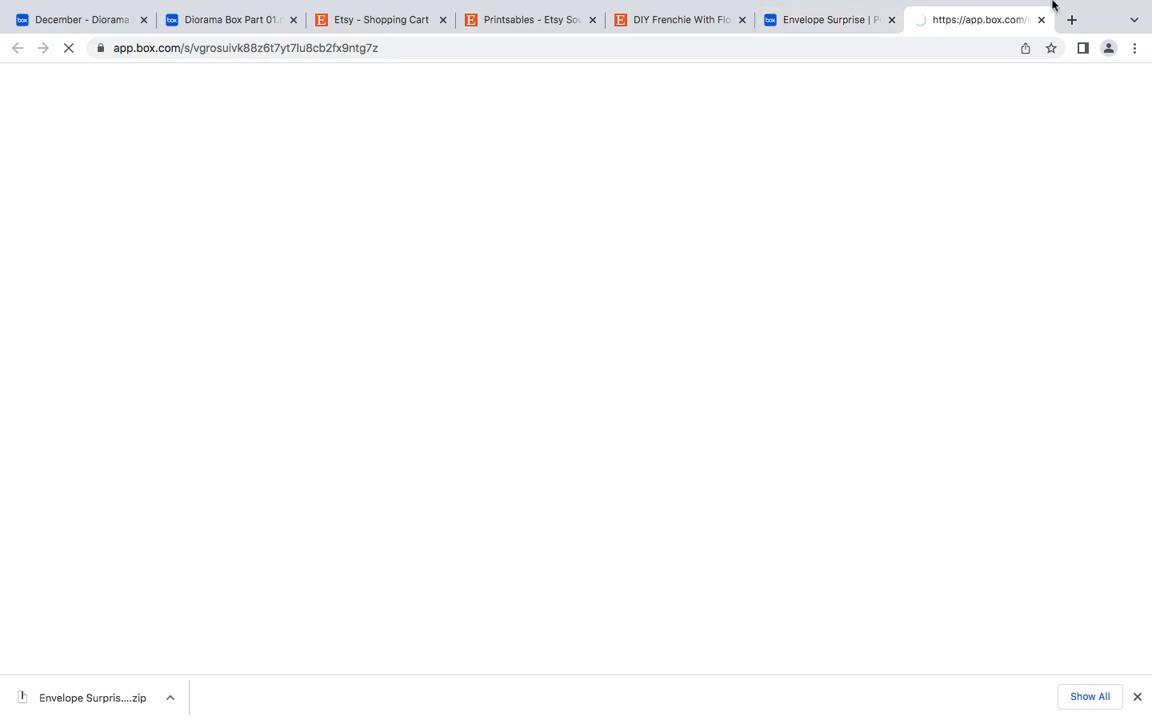
Close the two Box.com tabs in the browser after the Envelope Surprise download starts.
{"action": "left_click", "coordinate": [1005, 85]}
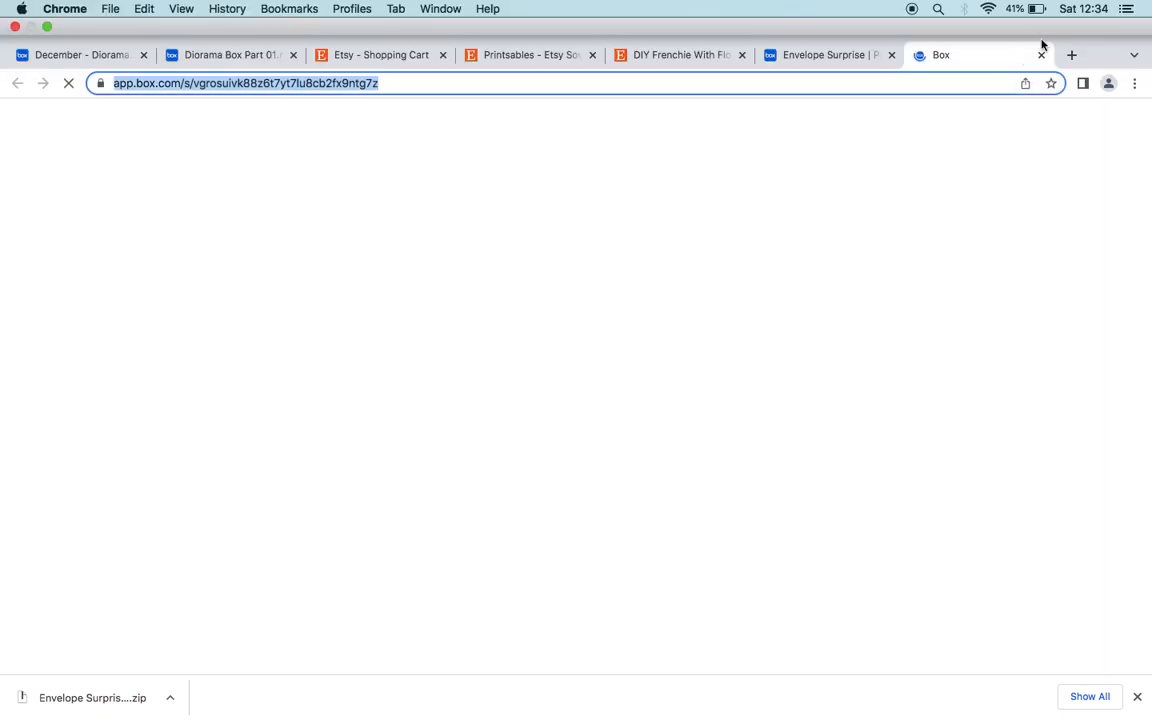
{"action": "left_click", "coordinate": [1041, 55]}
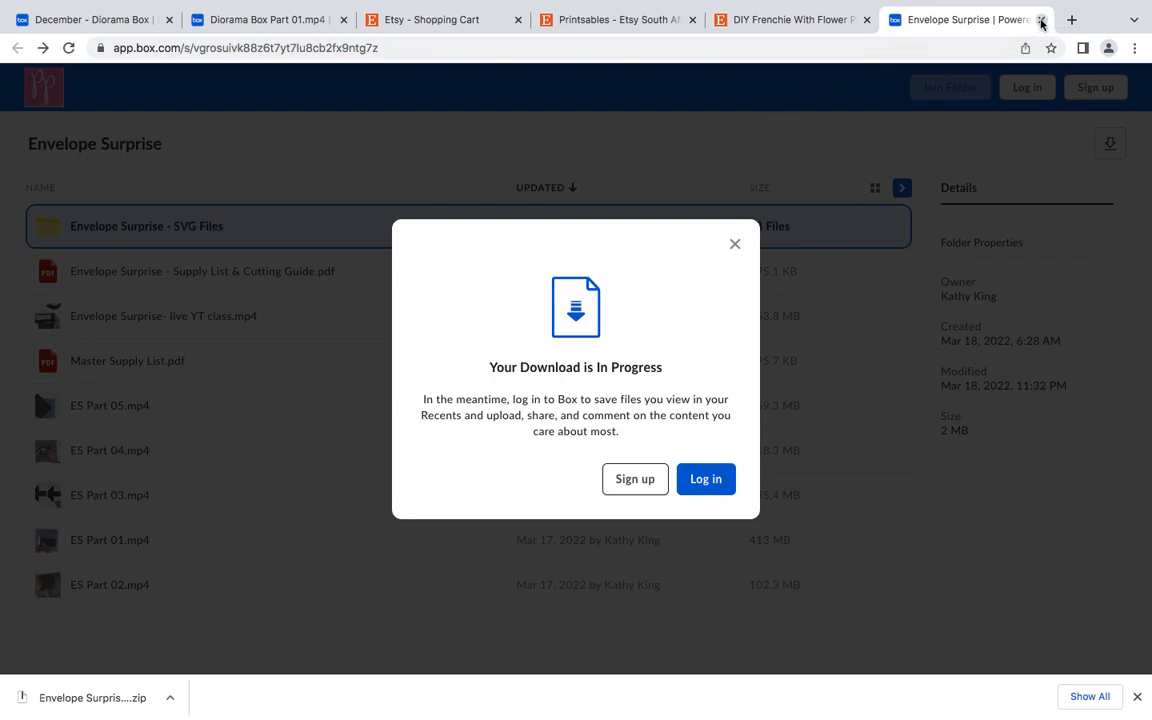
{"action": "left_click", "coordinate": [1041, 19]}
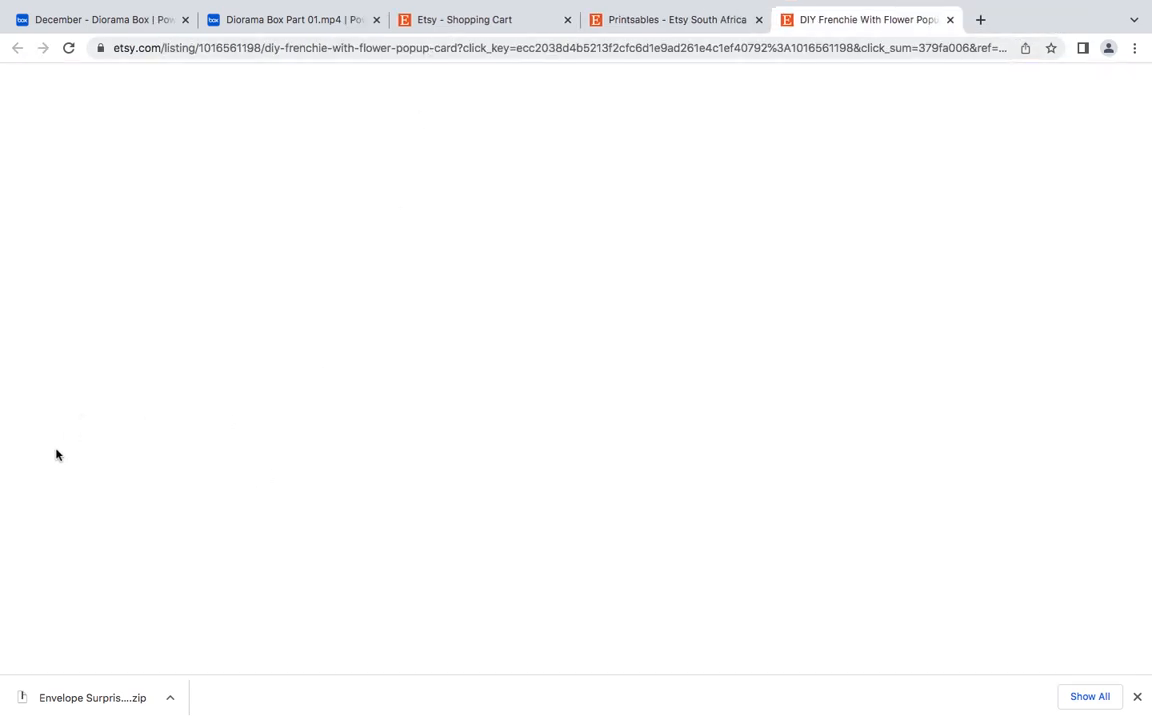
Minimise the browser window and close the PDF viewer to return to the desktop.
{"action": "mouse_move", "coordinate": [471, 3]}
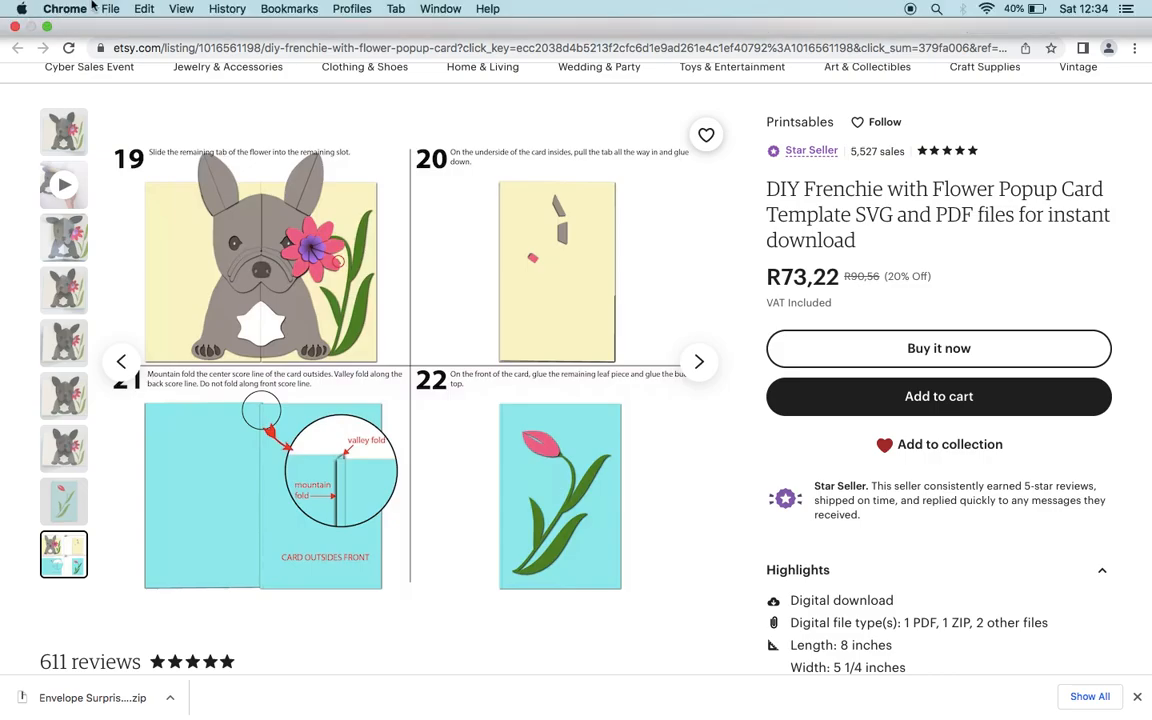
{"action": "left_click", "coordinate": [48, 27]}
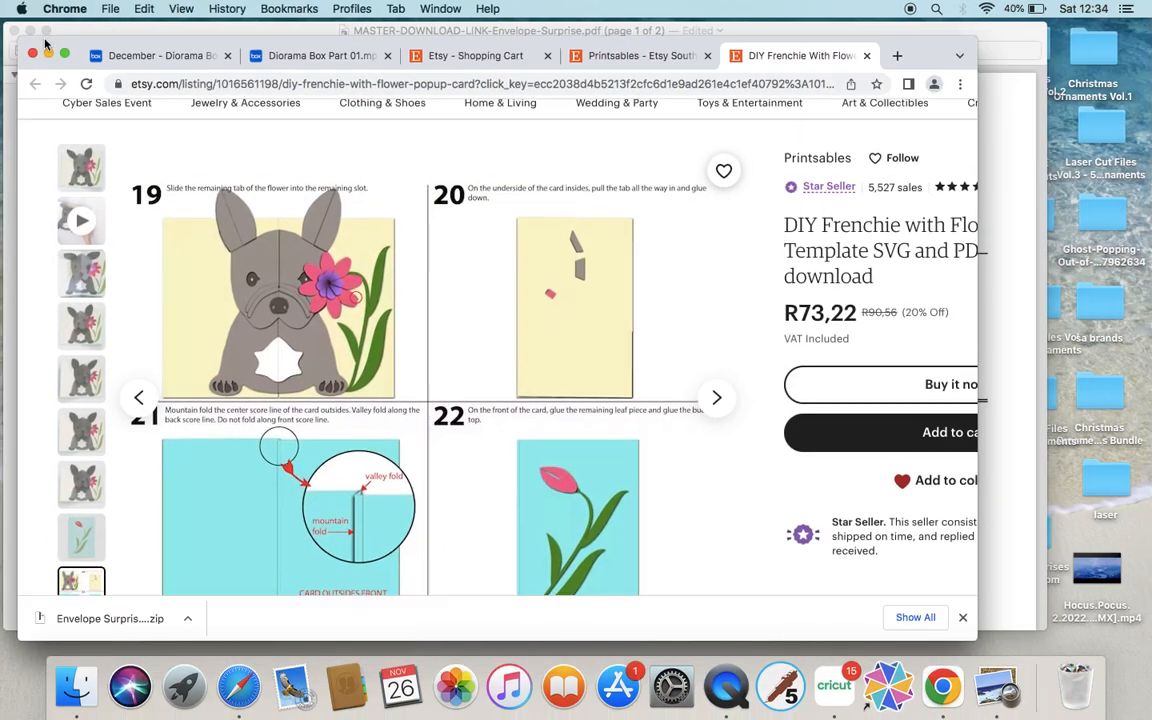
{"action": "left_click", "coordinate": [49, 55]}
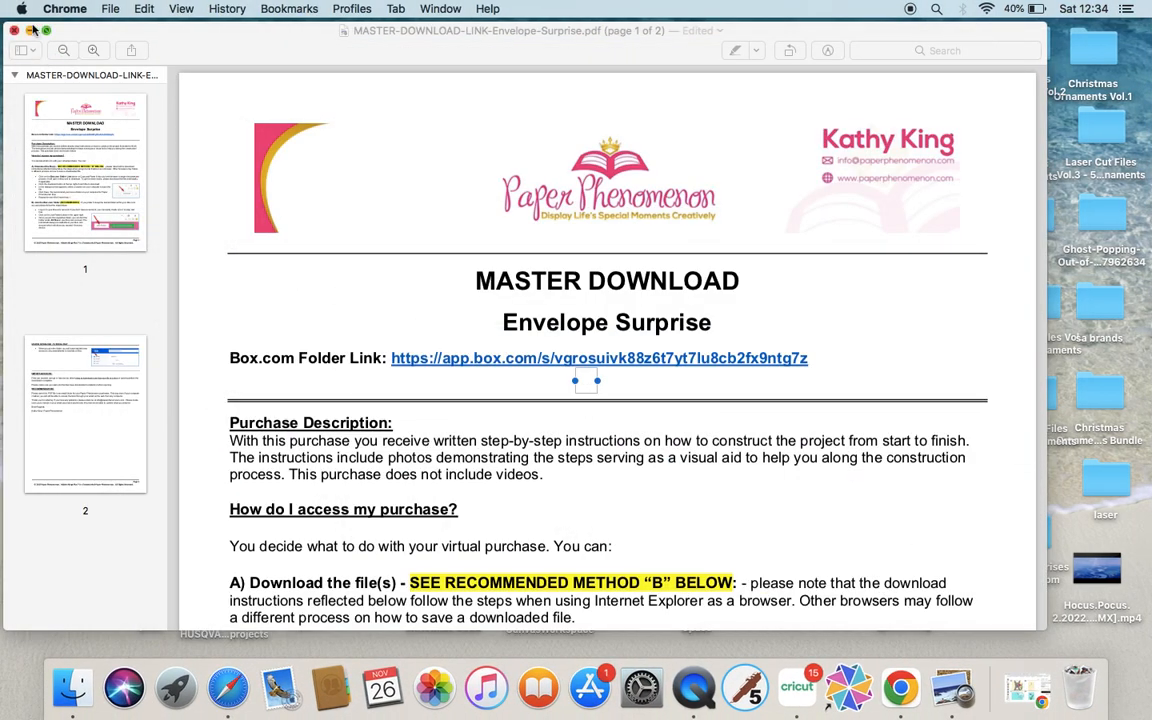
{"action": "left_click", "coordinate": [46, 31]}
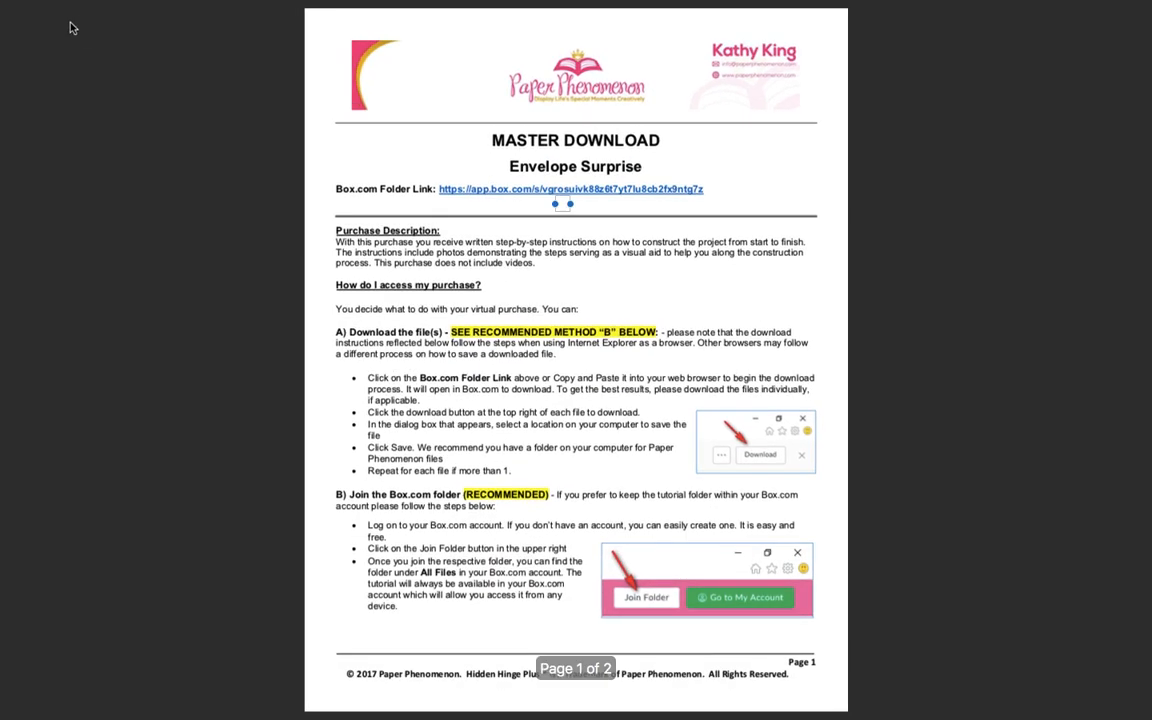
{"action": "mouse_move", "coordinate": [45, 3]}
{"action": "left_click", "coordinate": [44, 30]}
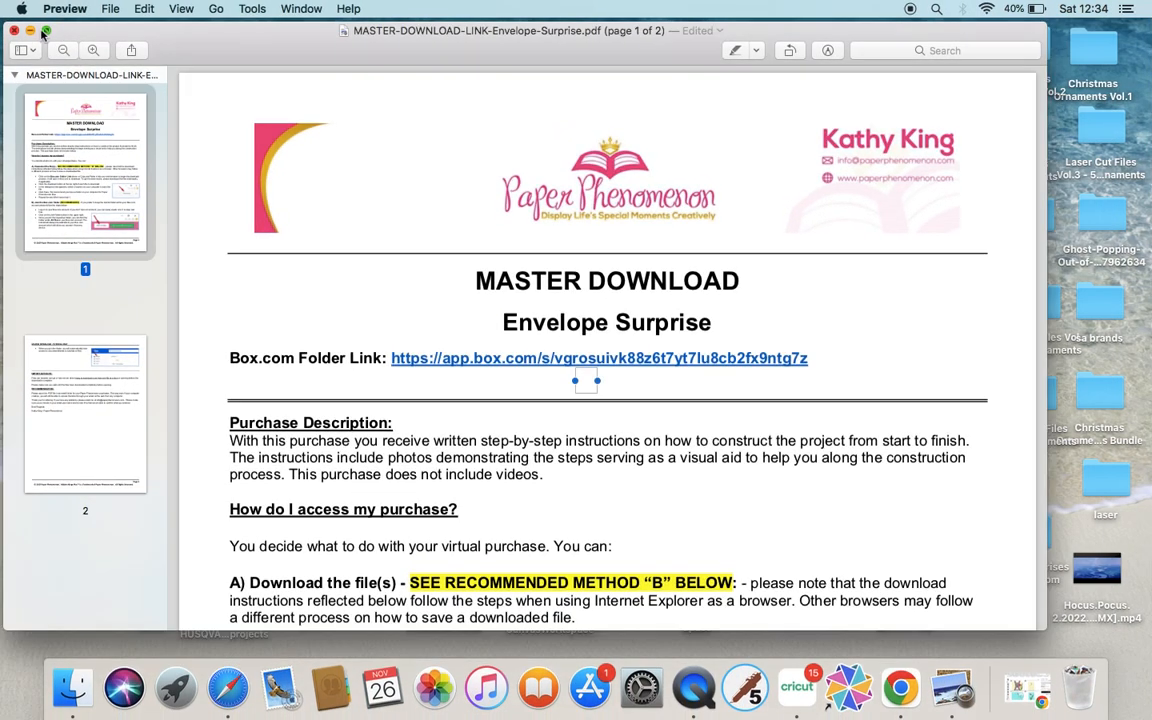
{"action": "left_click", "coordinate": [30, 27]}
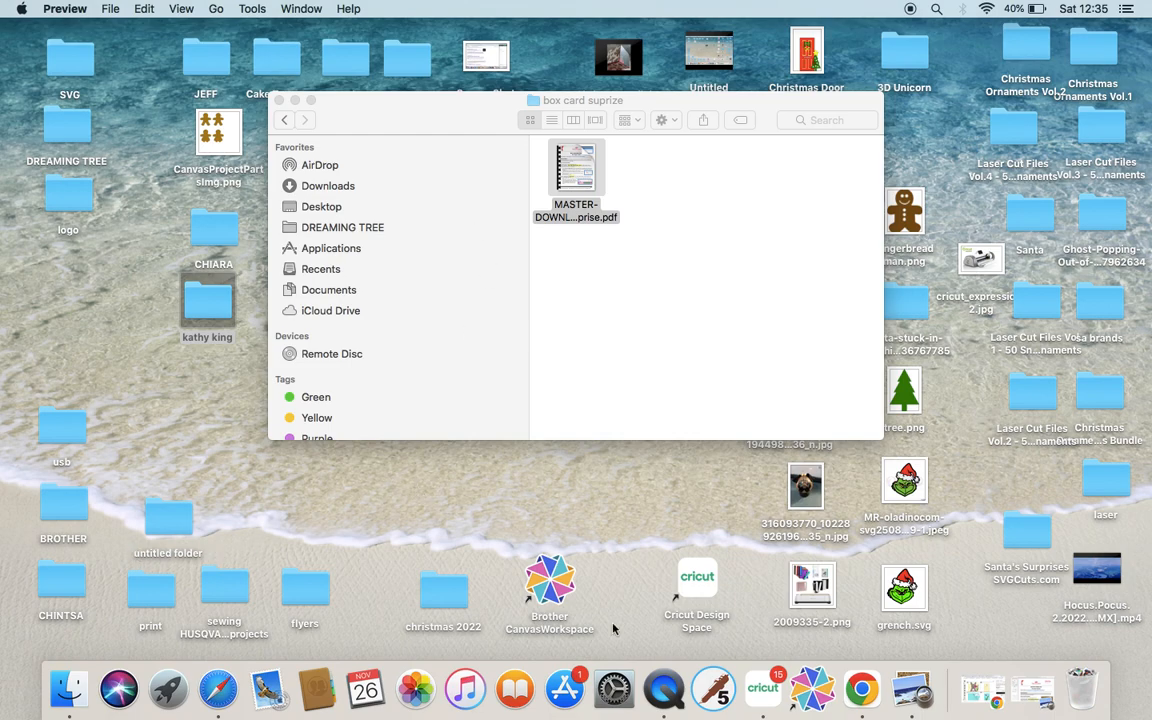
Launch Cricut Design Space and start a new blank project.
{"action": "left_click", "coordinate": [760, 690]}
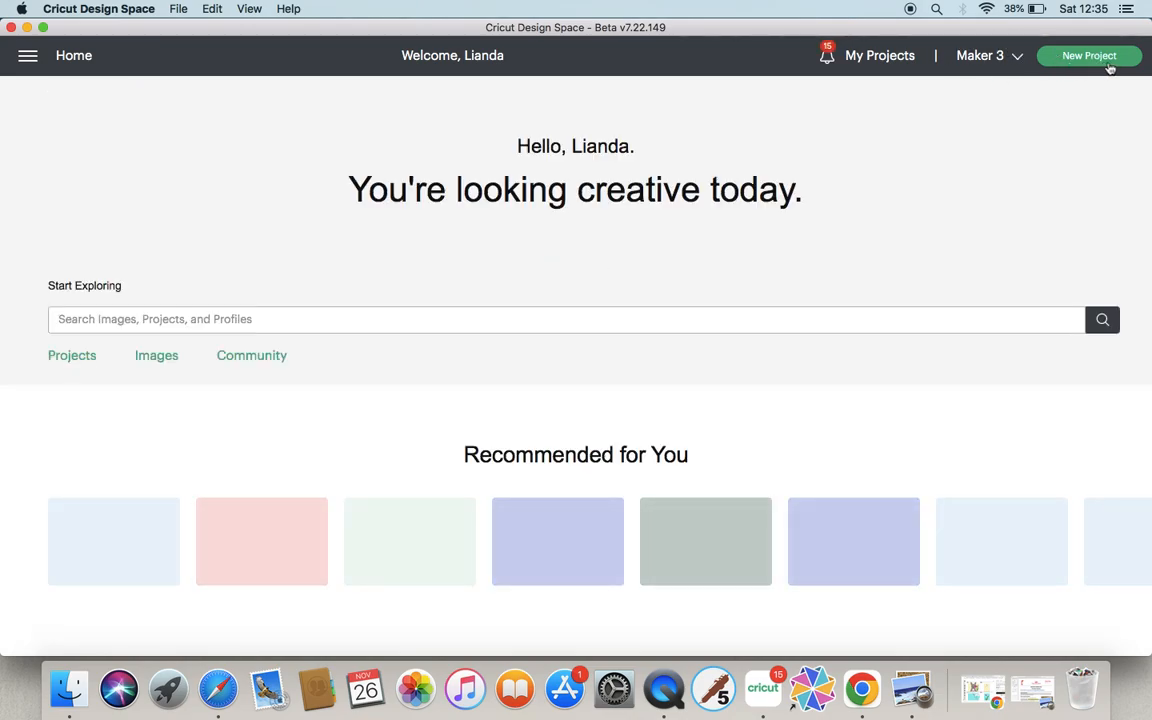
{"action": "left_click", "coordinate": [1094, 60]}
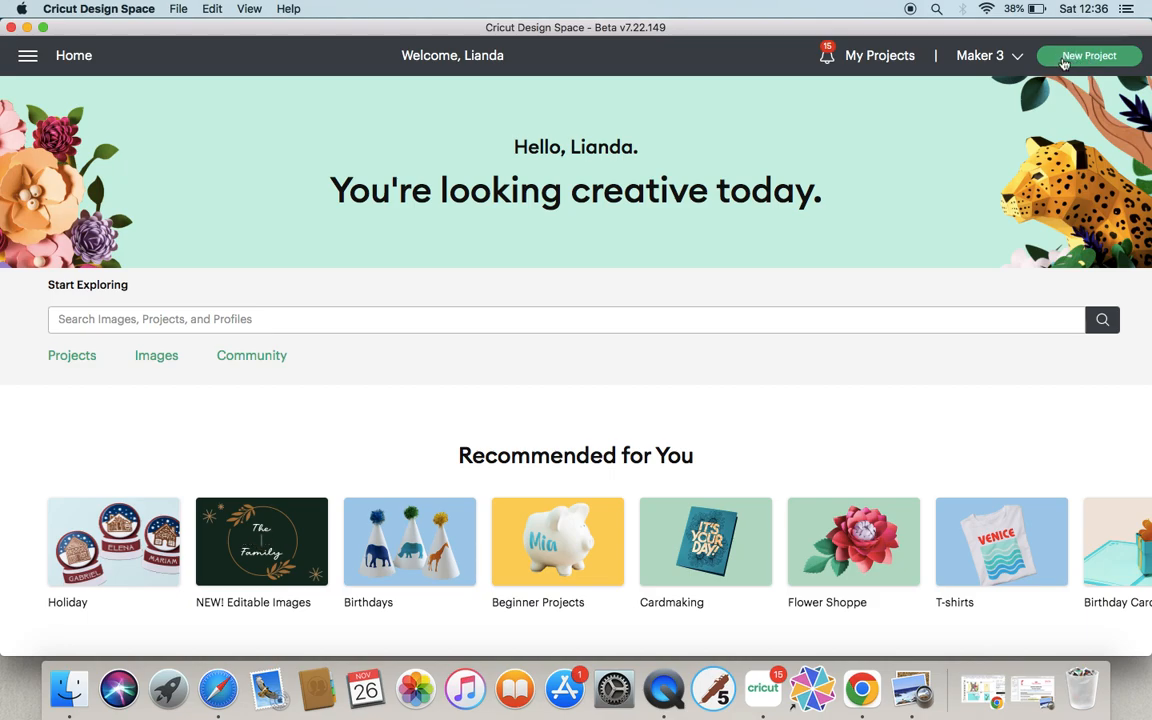
{"action": "left_click", "coordinate": [1093, 58]}
{"action": "left_click", "coordinate": [1094, 60]}
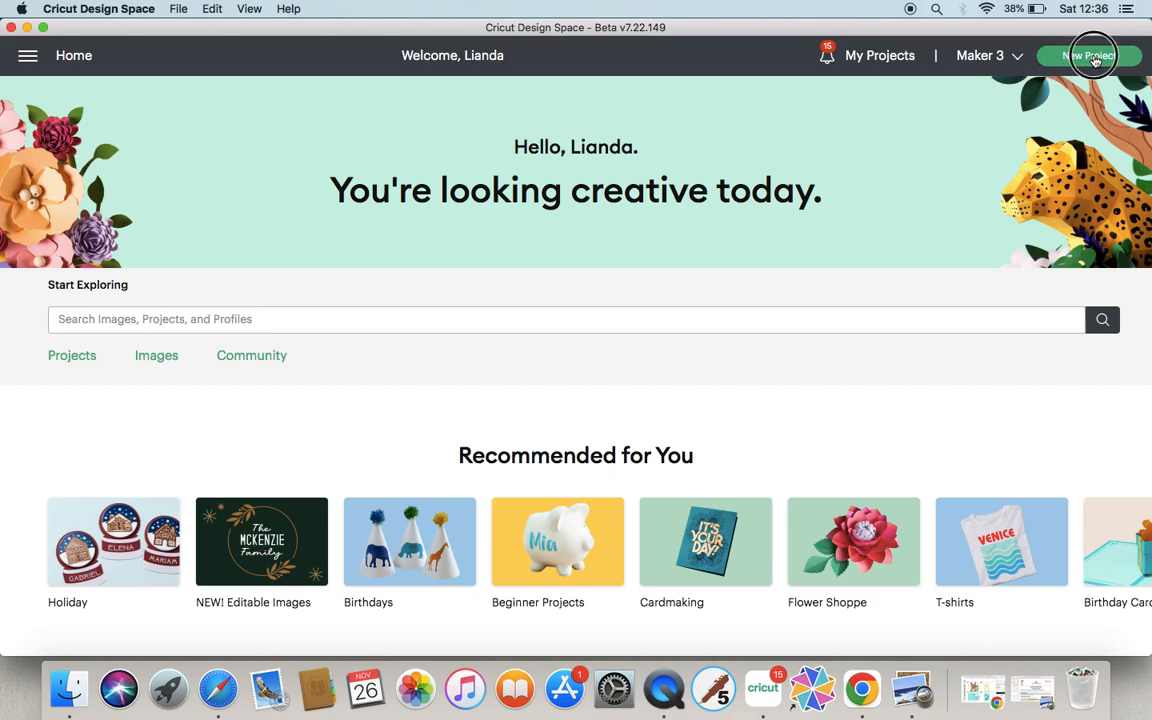
{"action": "left_click", "coordinate": [1085, 58]}
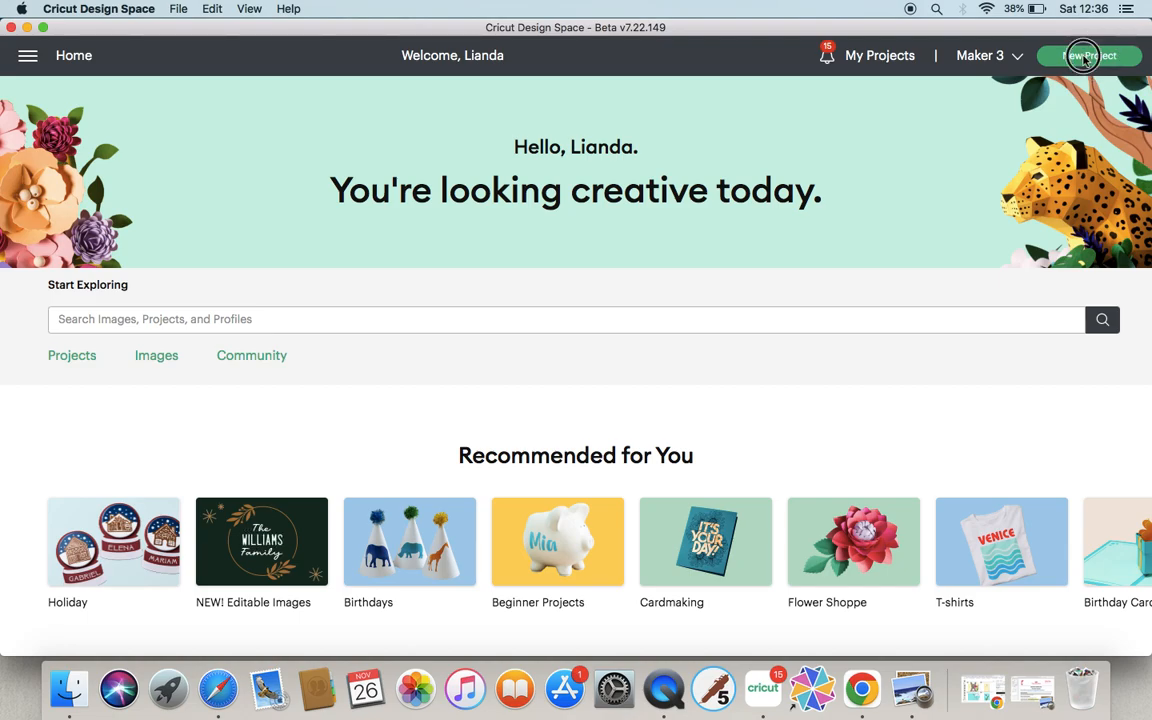
{"action": "left_click", "coordinate": [1086, 60]}
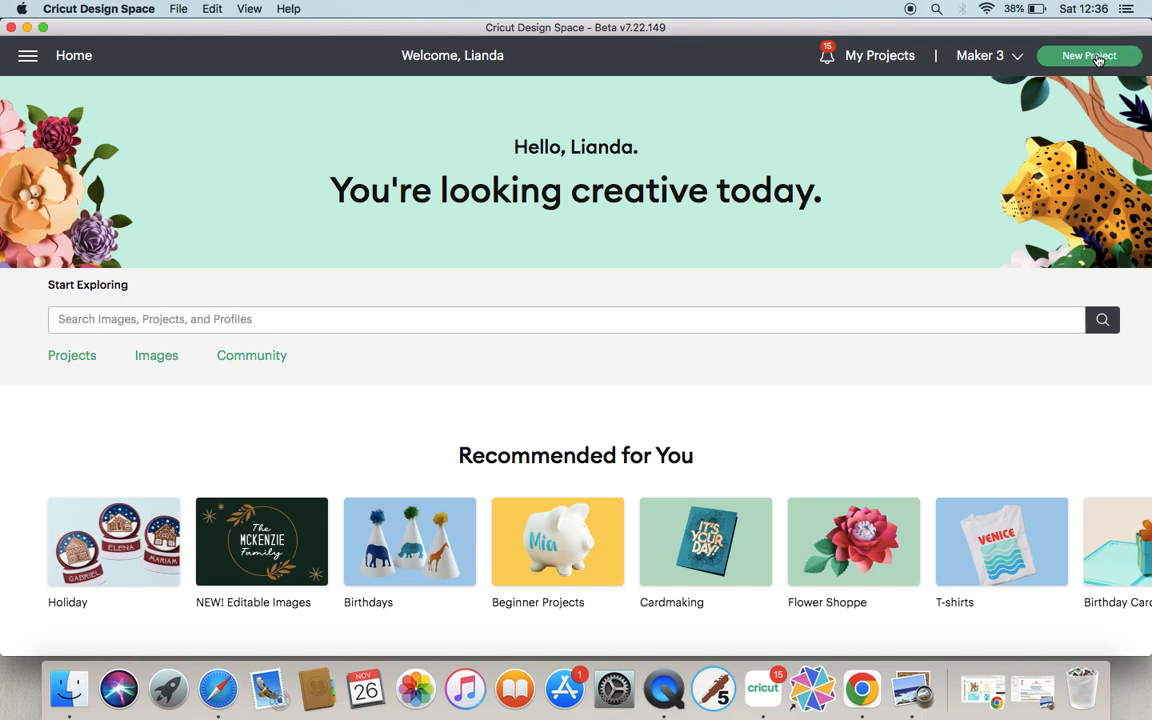
{"action": "left_click", "coordinate": [1082, 58]}
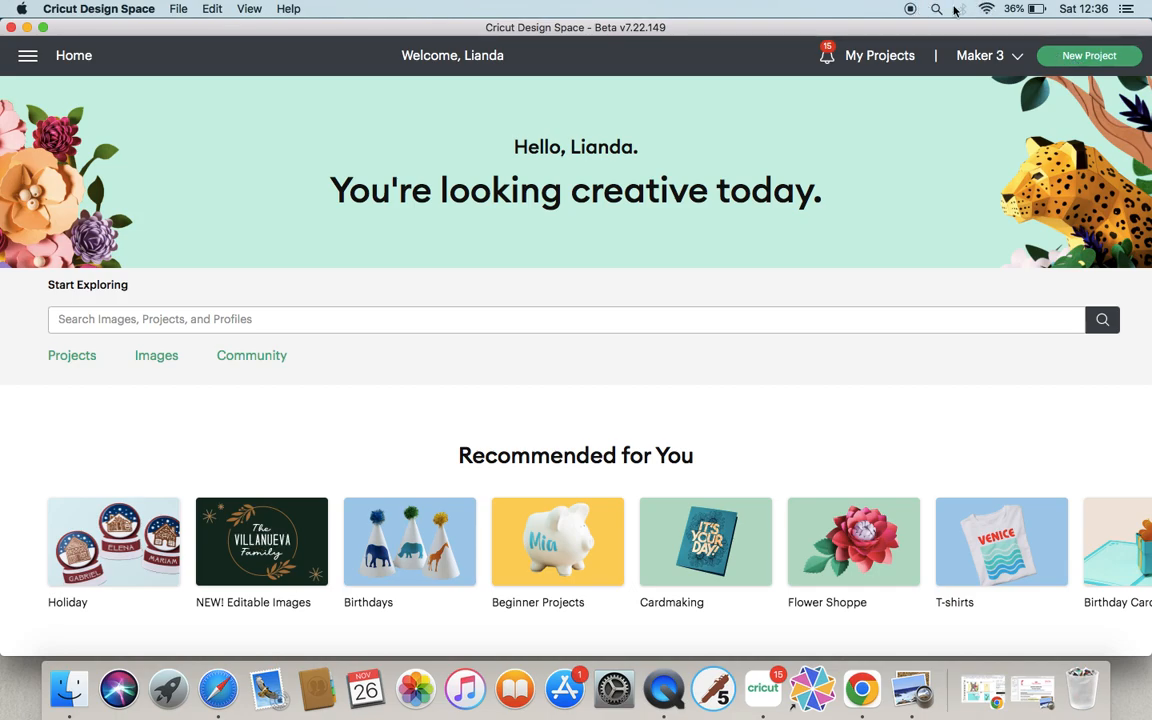
{"action": "left_click", "coordinate": [1089, 57]}
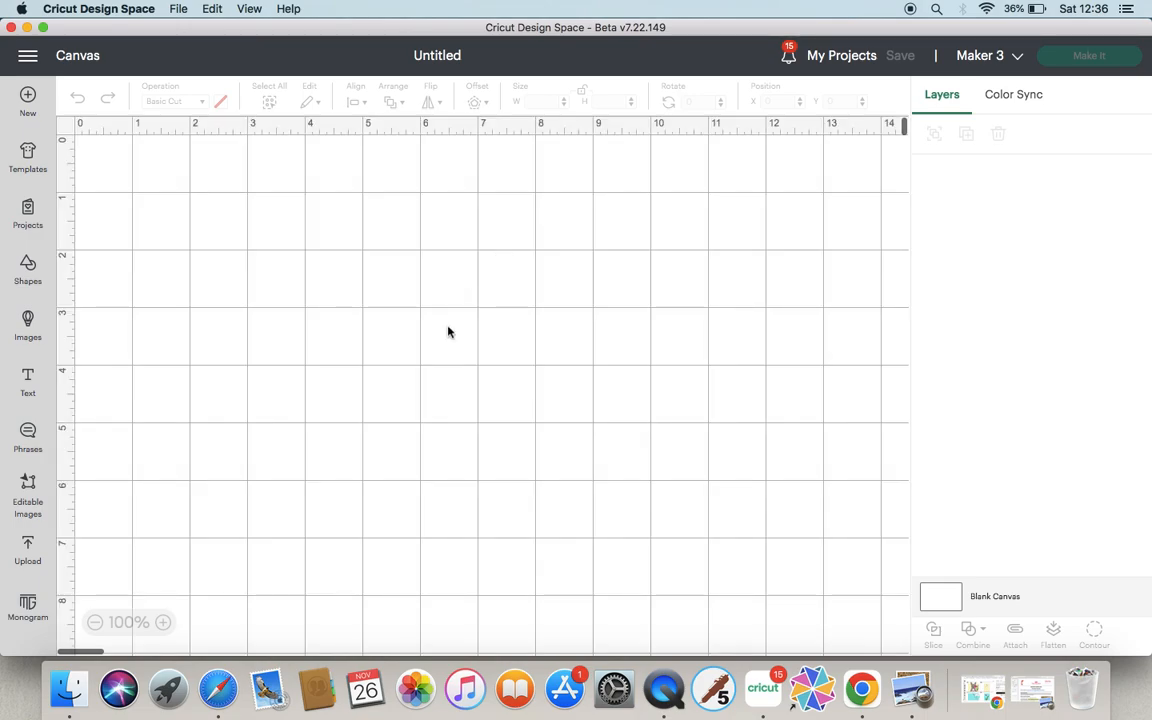
Start an image upload and open the file browser to choose a file.
{"action": "left_click", "coordinate": [30, 551]}
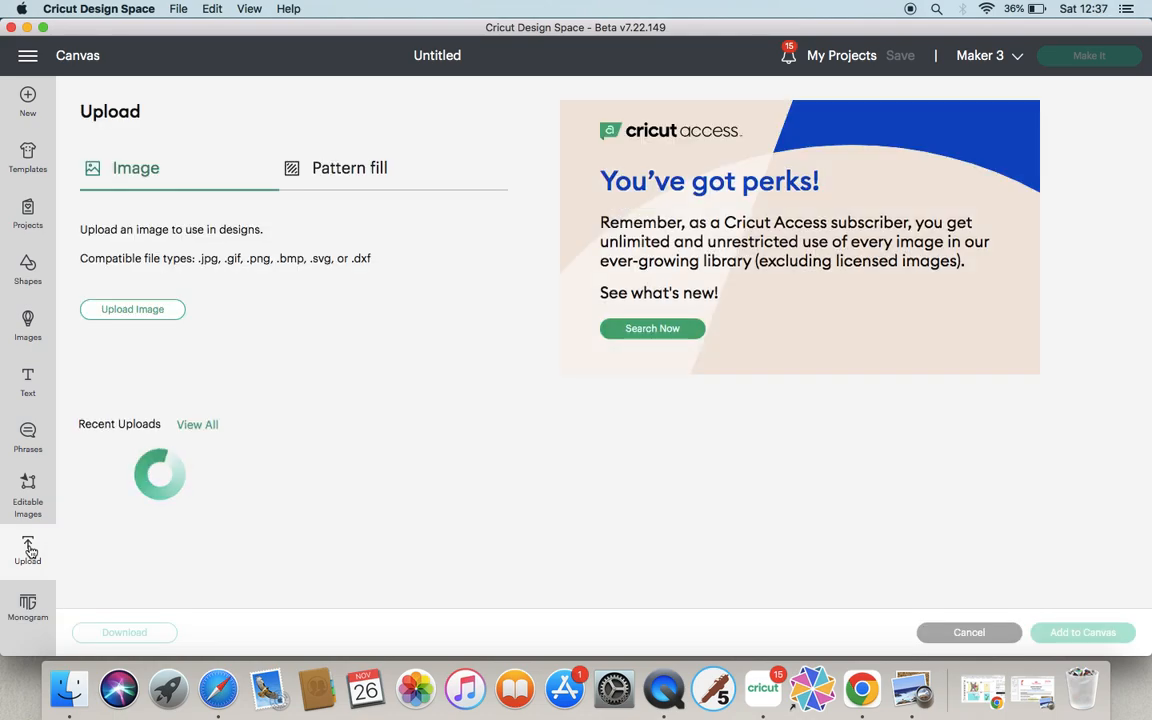
{"action": "left_click", "coordinate": [136, 312]}
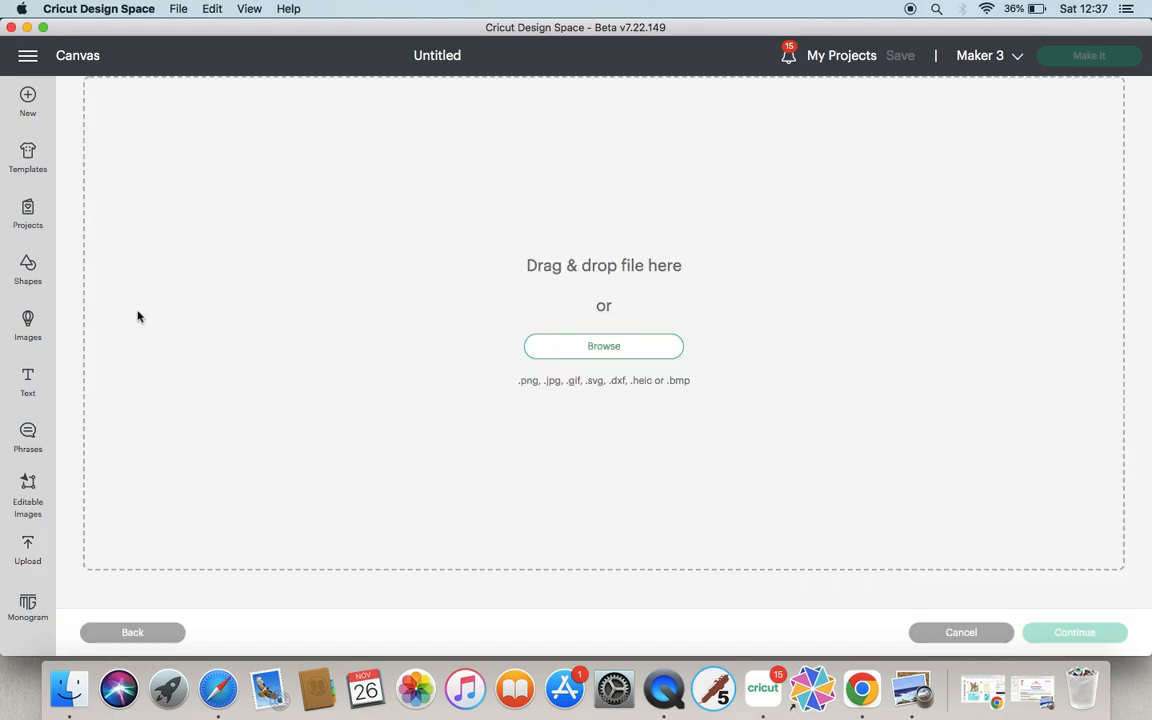
{"action": "left_click", "coordinate": [603, 347]}
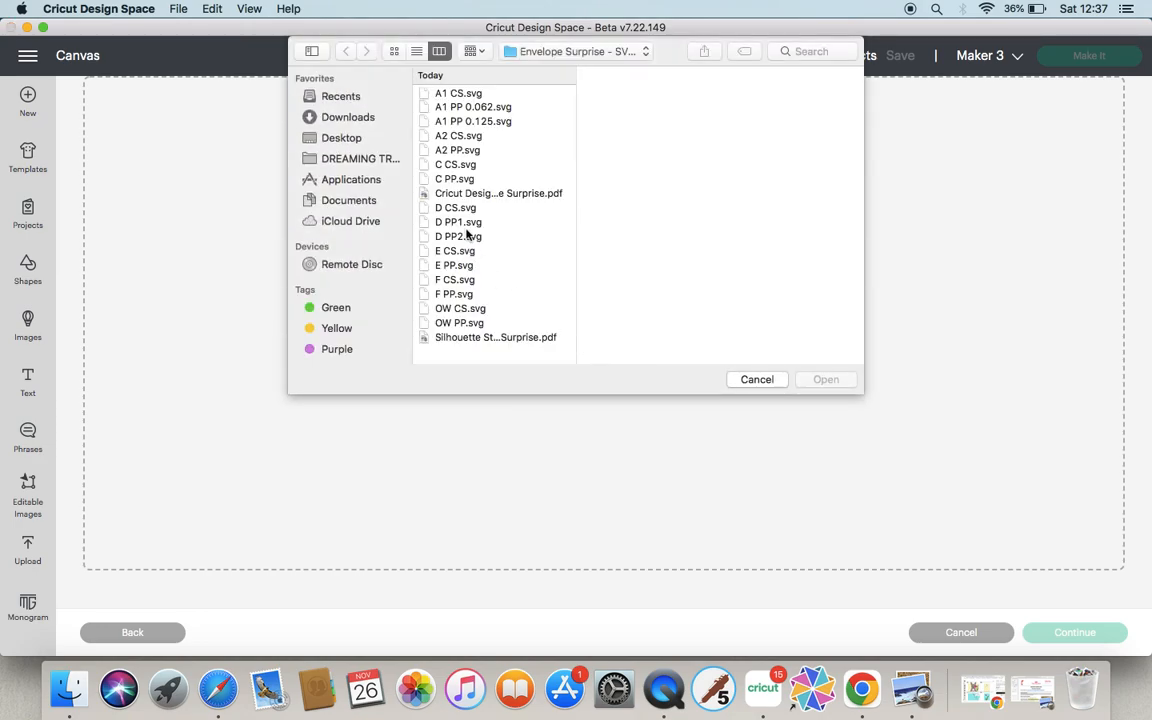
{"action": "left_click", "coordinate": [338, 141]}
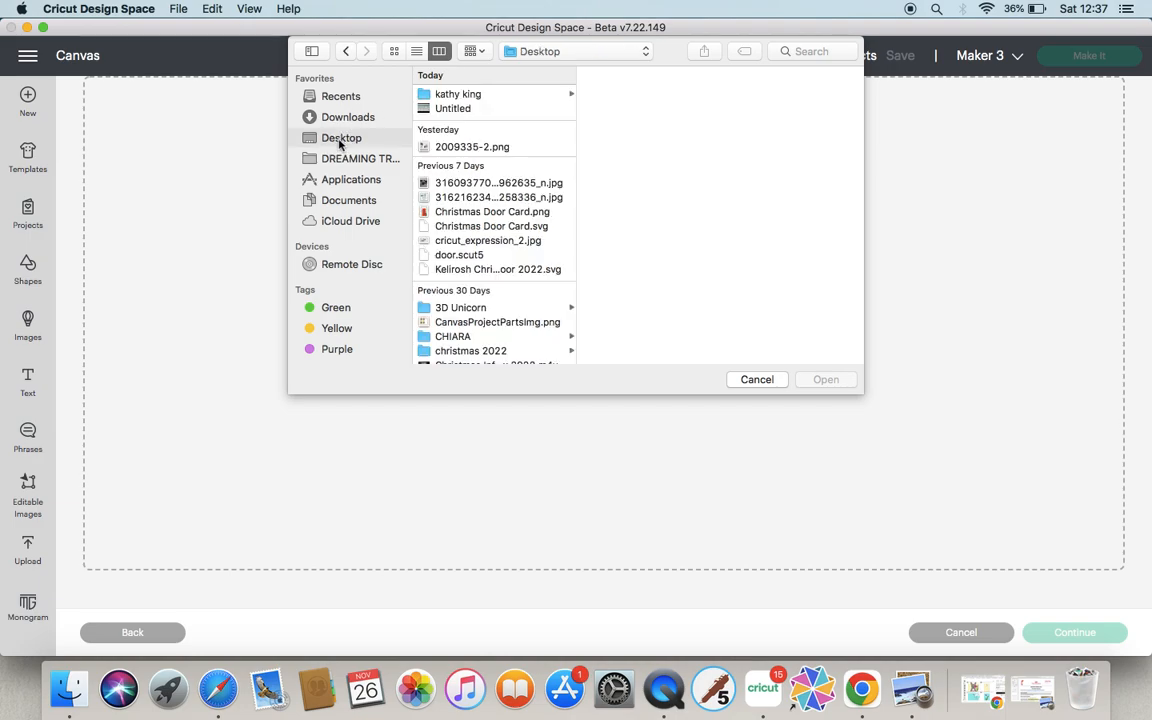
{"action": "left_click", "coordinate": [467, 96]}
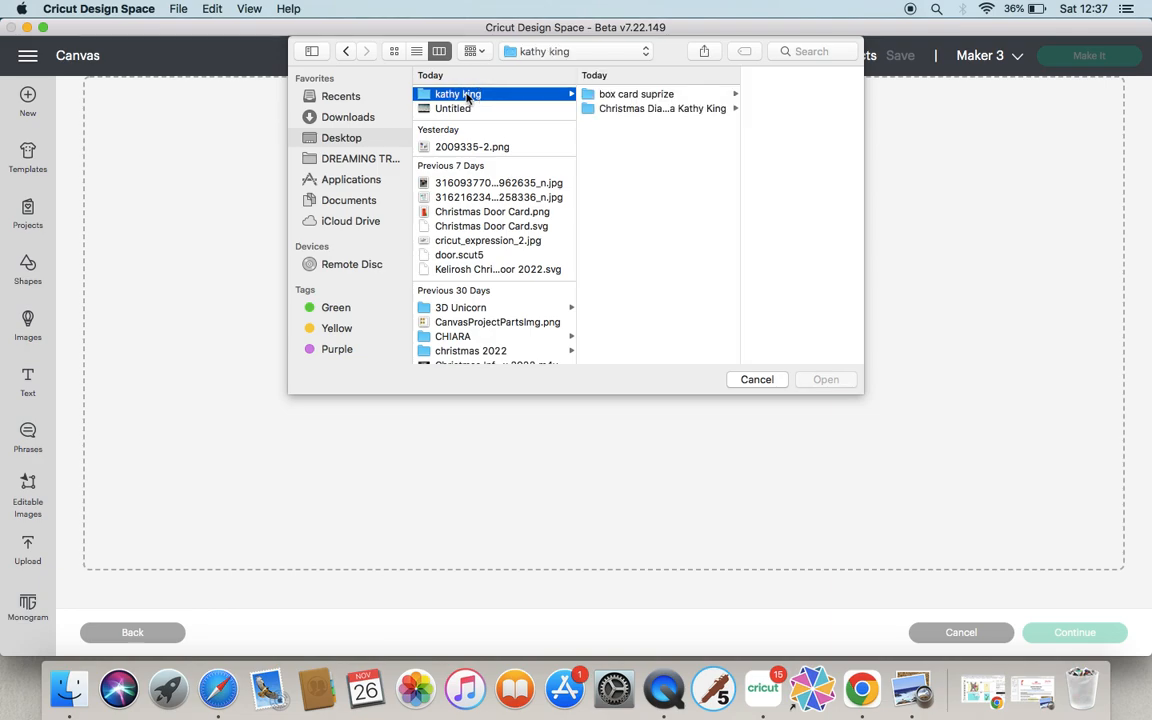
{"action": "left_click", "coordinate": [603, 94]}
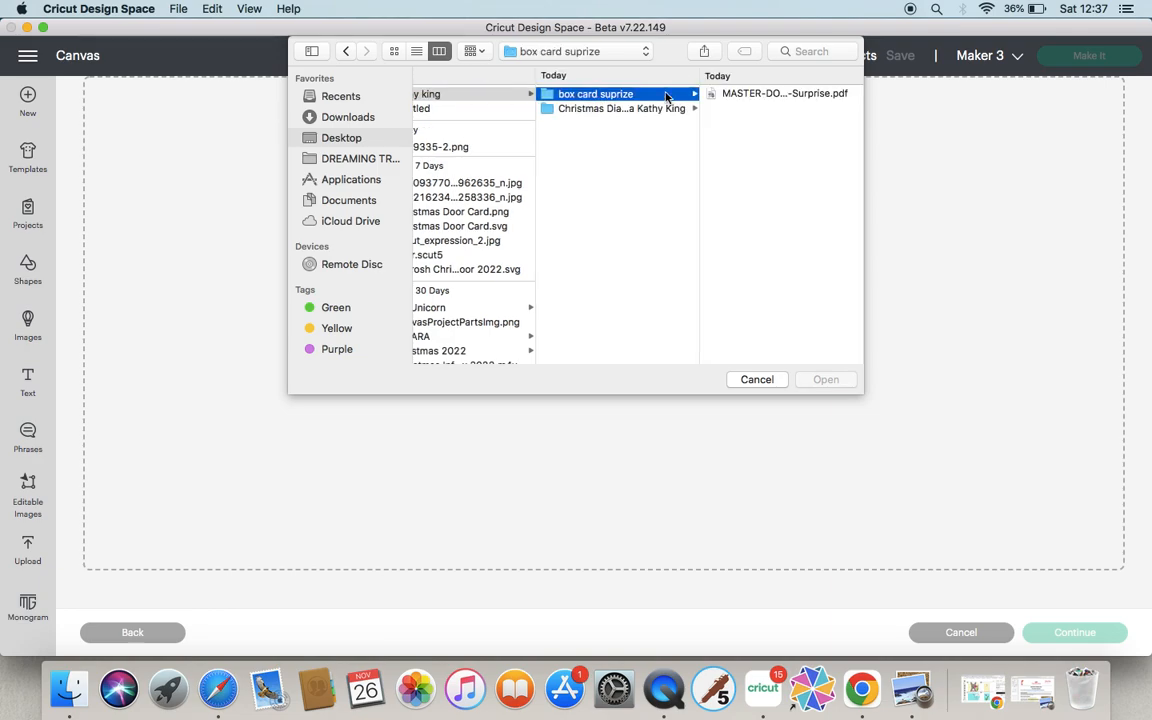
{"action": "left_click", "coordinate": [598, 110]}
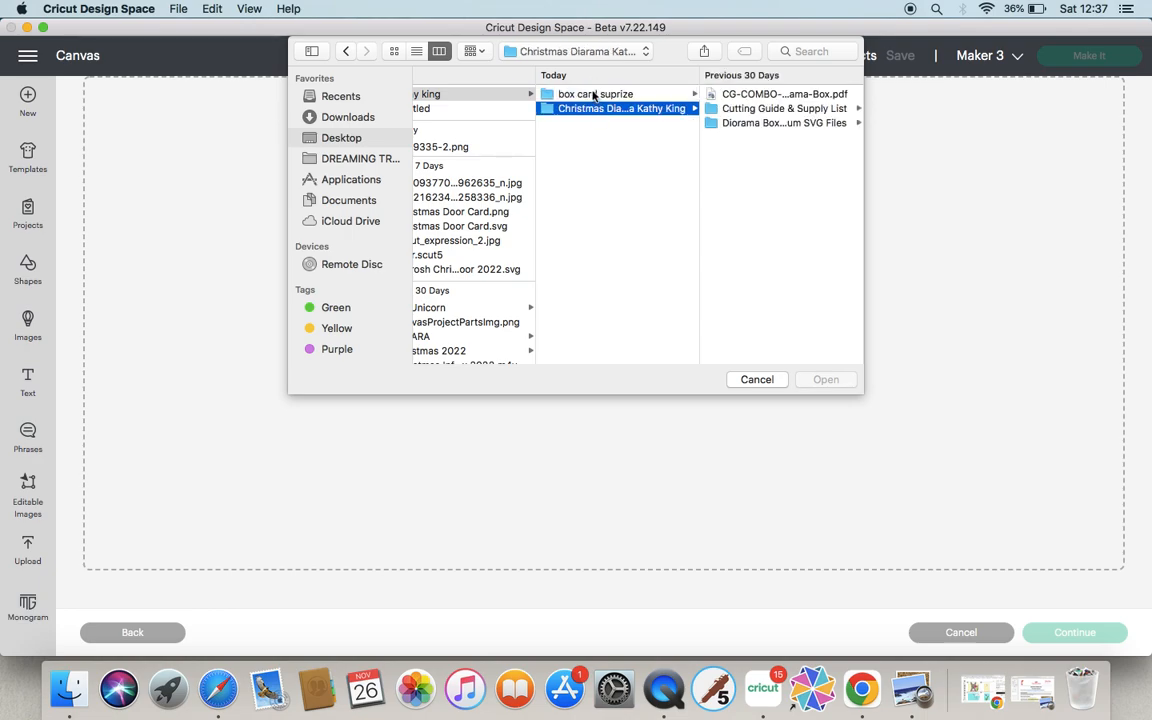
{"action": "left_click", "coordinate": [538, 92]}
{"action": "left_click", "coordinate": [341, 139]}
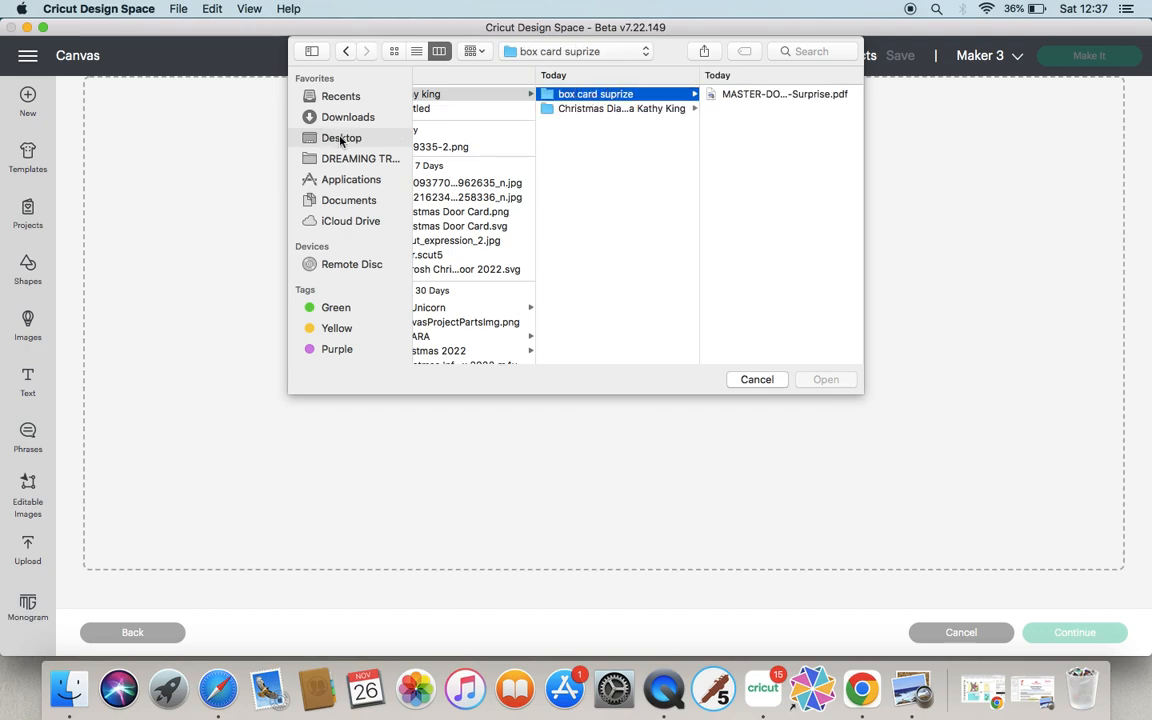
{"action": "left_click", "coordinate": [469, 95]}
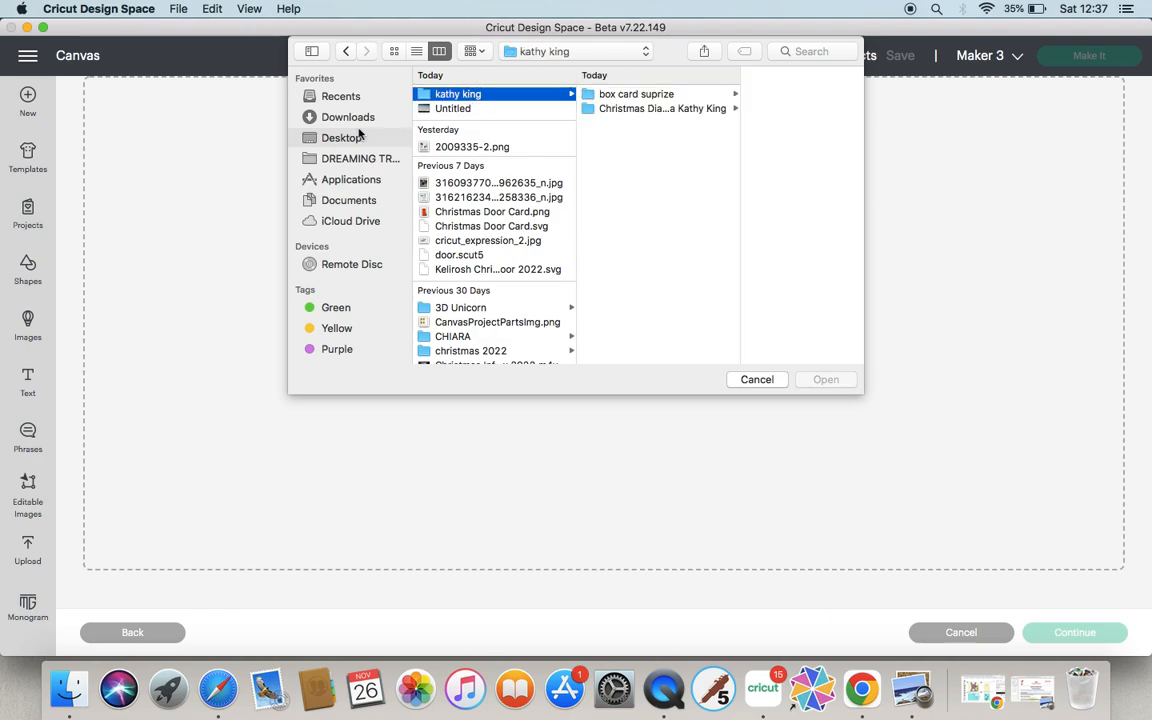
Open A1 CS.svg from the Envelope Surprise SVG Files folder in Downloads and upload it as a cut image.
{"action": "left_click", "coordinate": [358, 118]}
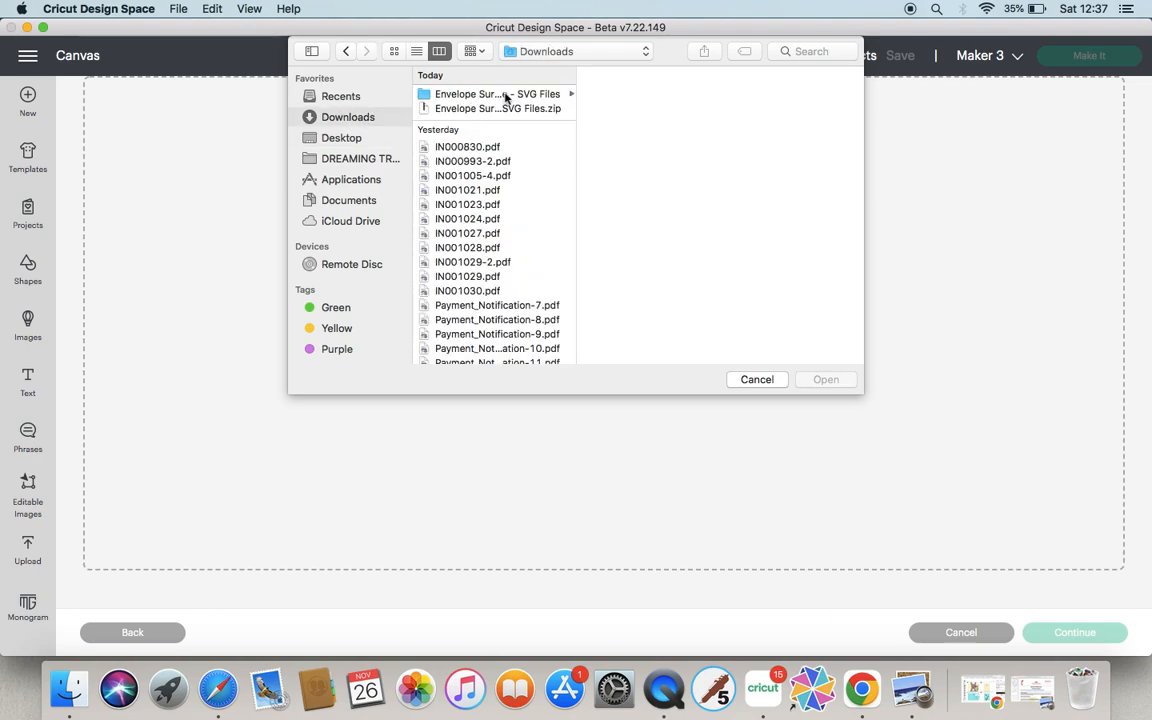
{"action": "left_click", "coordinate": [506, 96]}
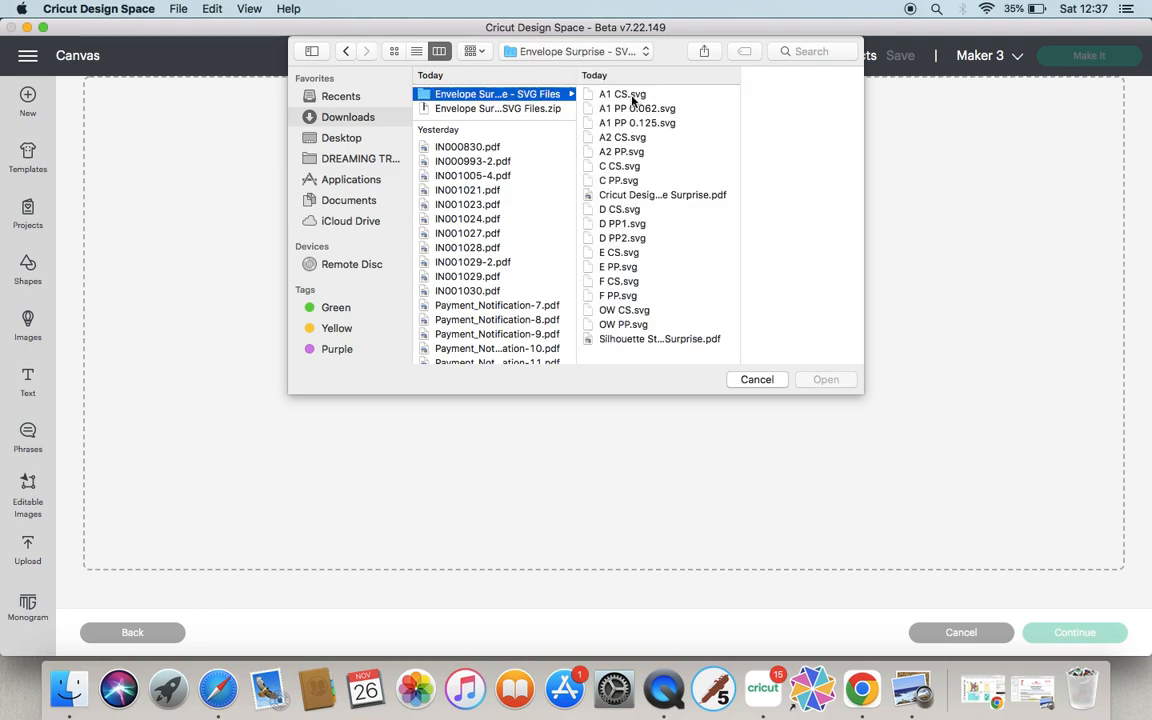
{"action": "left_click", "coordinate": [631, 97]}
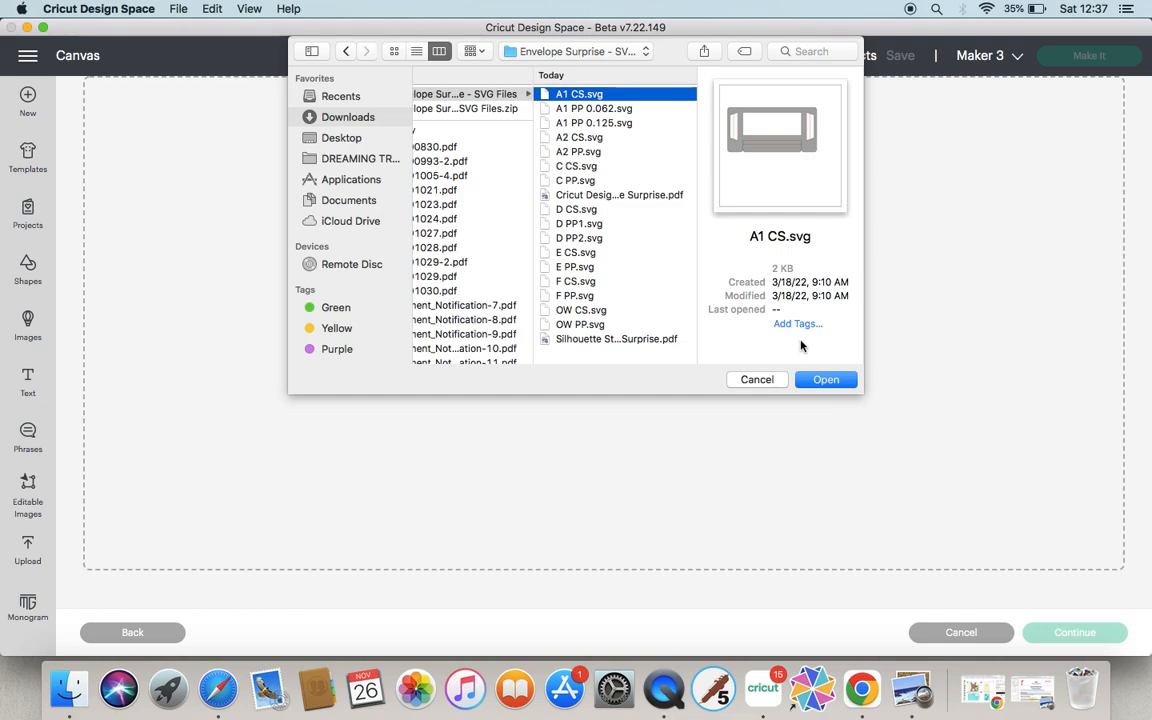
{"action": "left_click", "coordinate": [826, 380]}
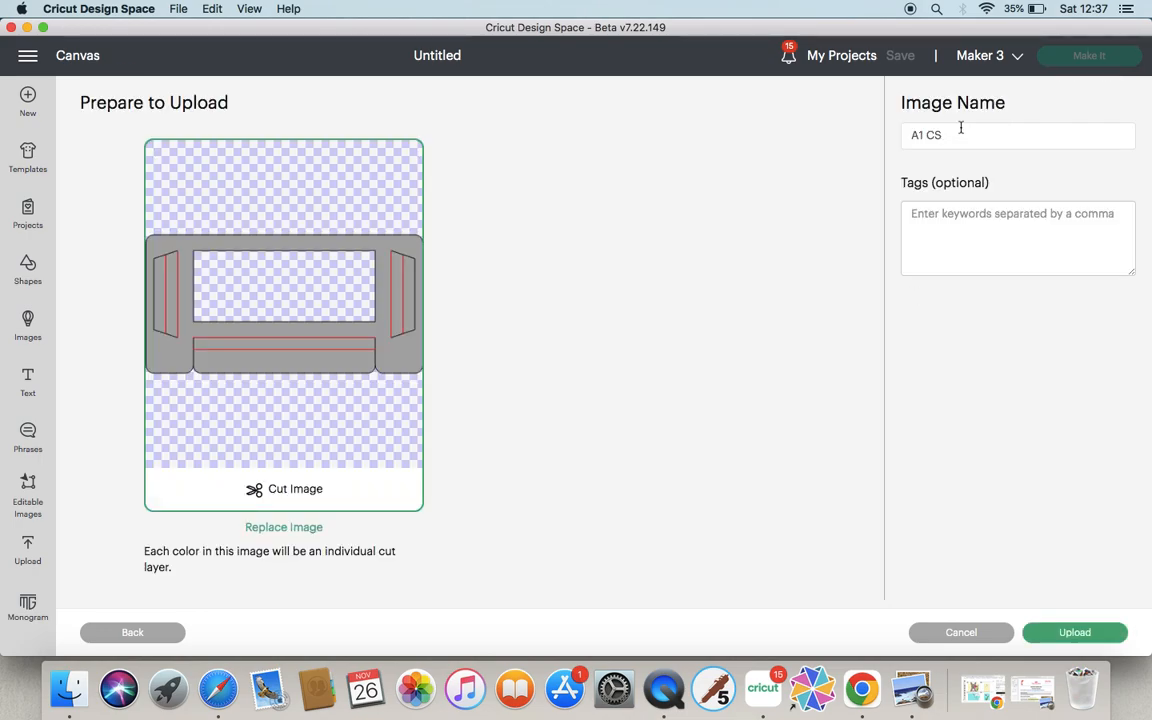
{"action": "left_click", "coordinate": [1087, 637]}
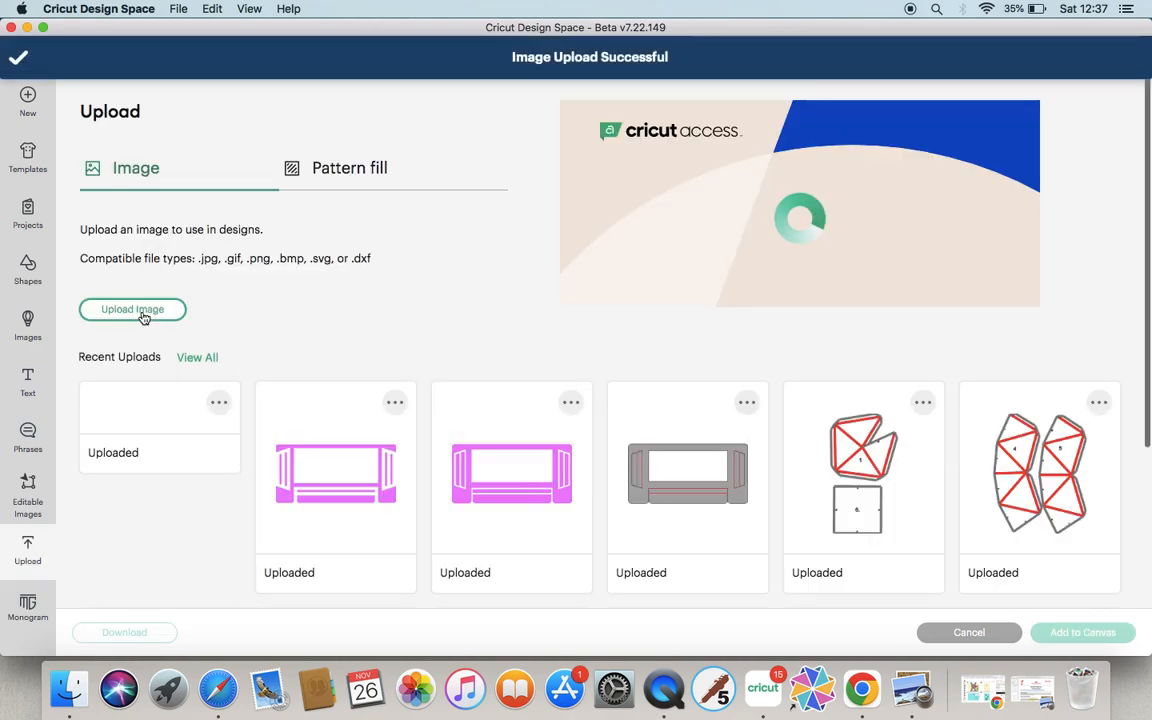
Upload A1 PP 0.062.svg from the same folder as another cut image.
{"action": "left_click", "coordinate": [128, 312]}
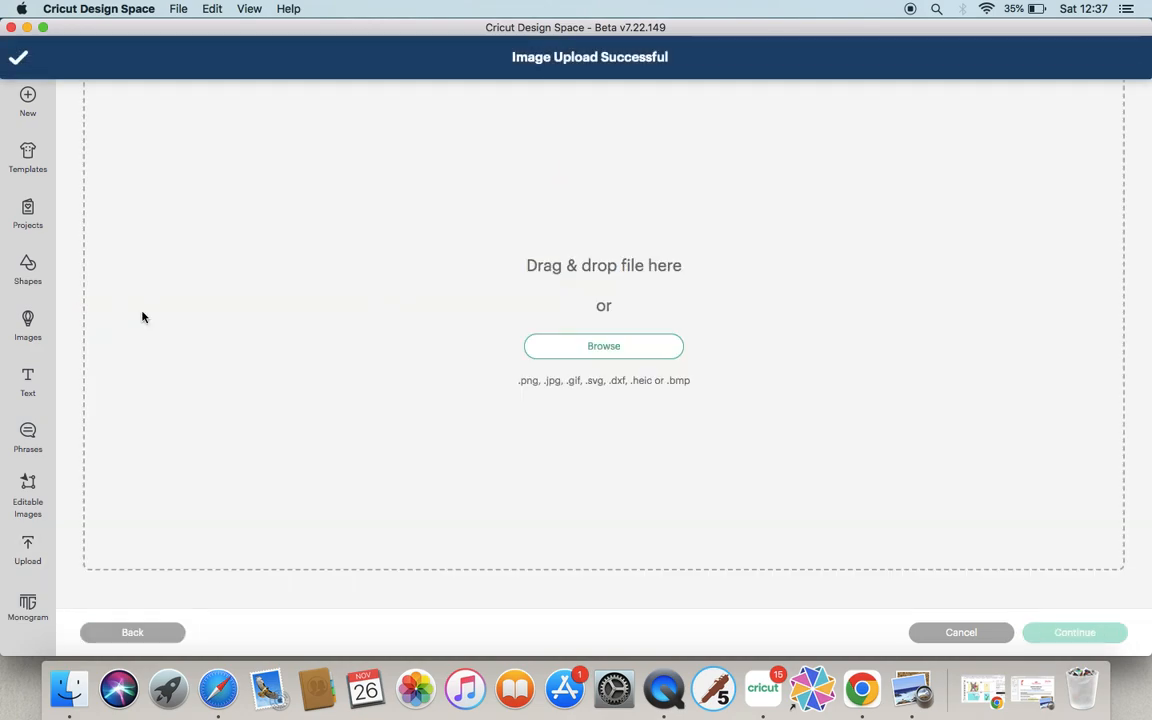
{"action": "left_click", "coordinate": [622, 350]}
{"action": "double_click", "coordinate": [477, 109]}
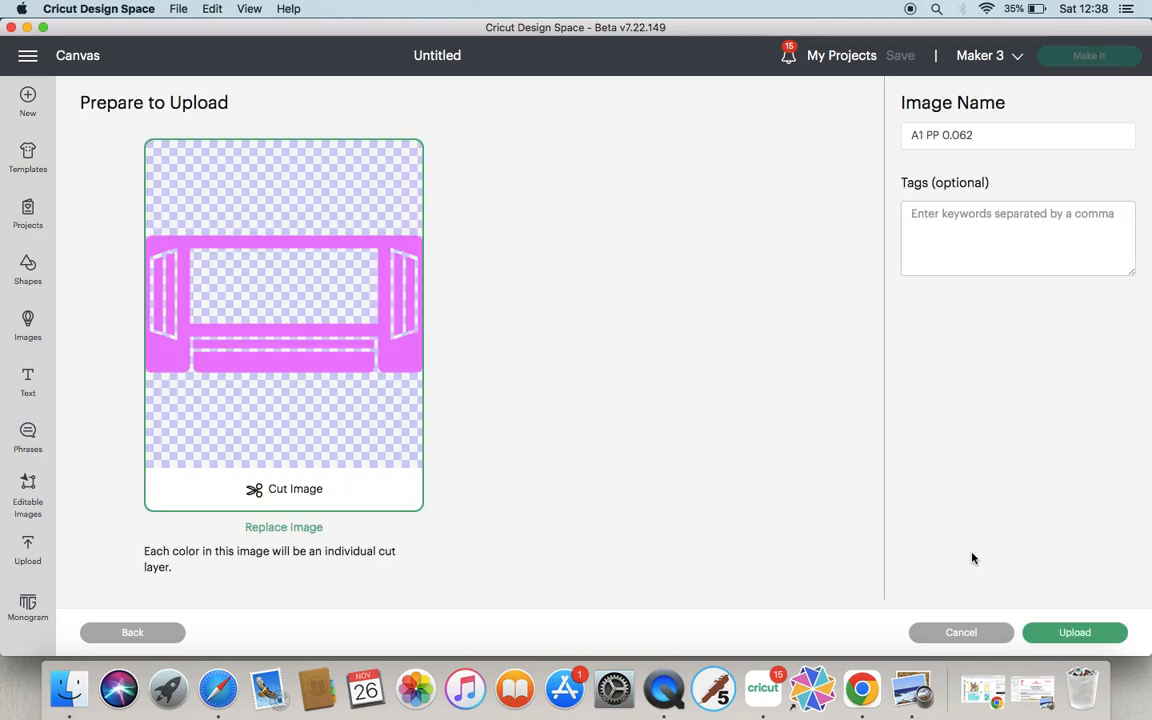
{"action": "left_click", "coordinate": [1062, 634]}
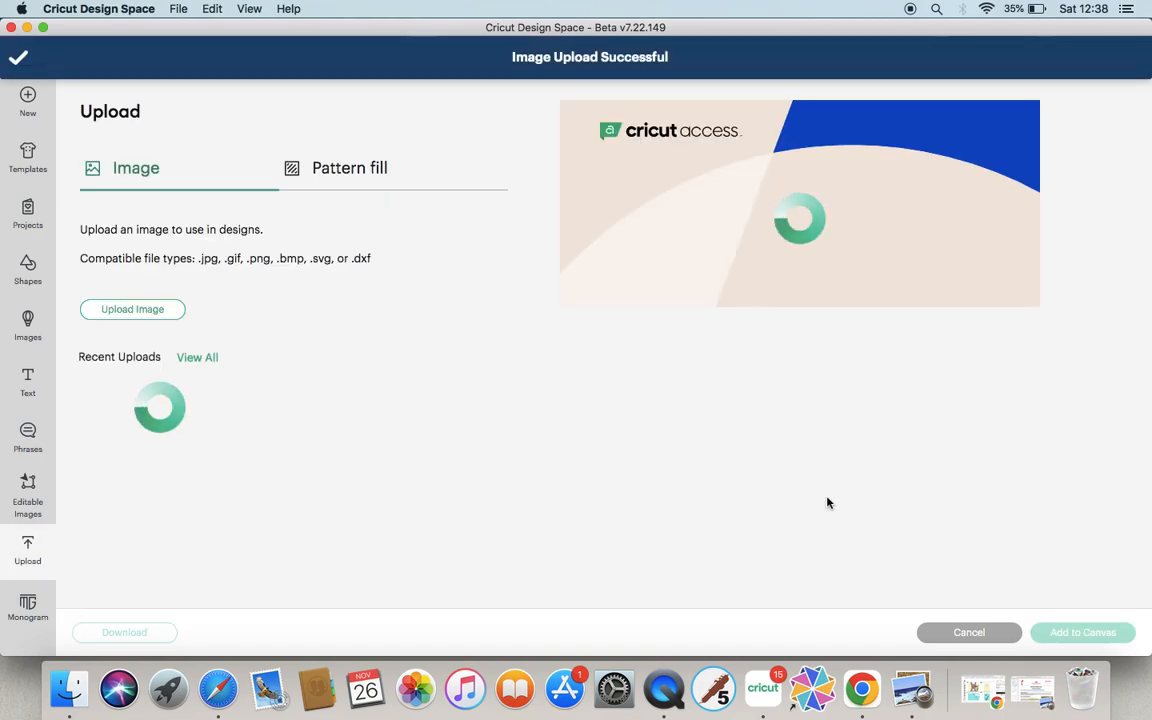
Upload A1 PP 0.125.svg from the Envelope Surprise folder as another cut image.
{"action": "left_click", "coordinate": [118, 310]}
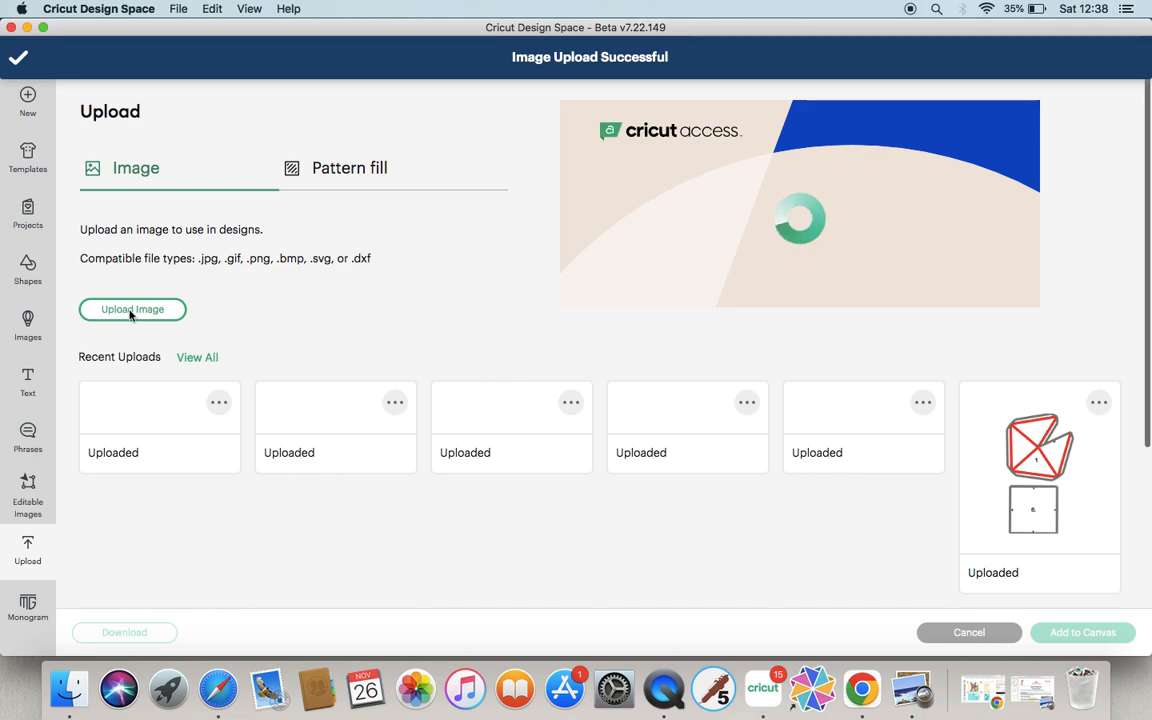
{"action": "left_click", "coordinate": [633, 350]}
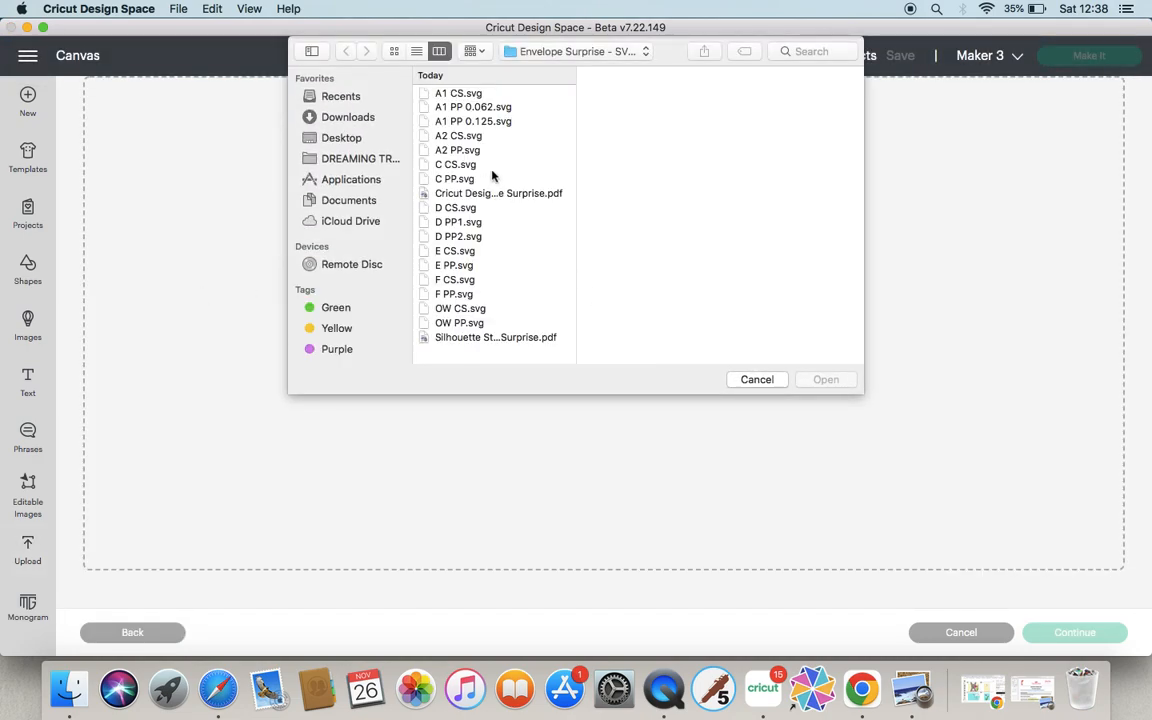
{"action": "double_click", "coordinate": [474, 122]}
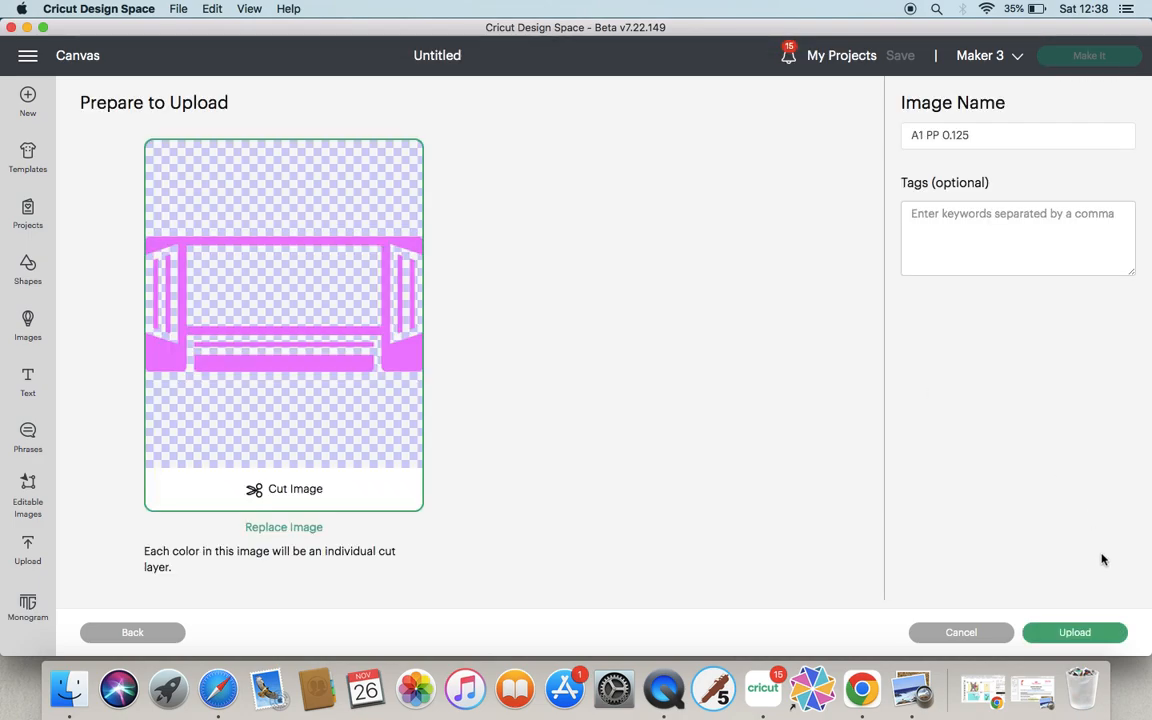
{"action": "left_click", "coordinate": [1102, 638]}
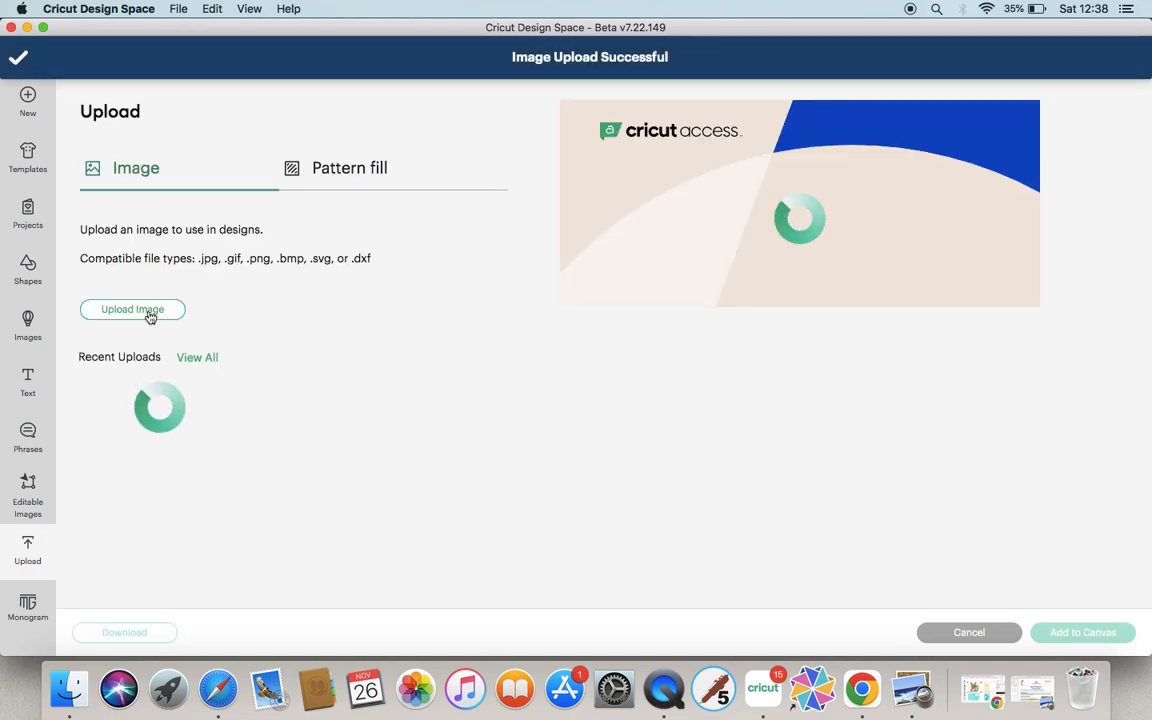
Upload A2 CS.svg from the same folder as a cut image.
{"action": "left_click", "coordinate": [150, 313]}
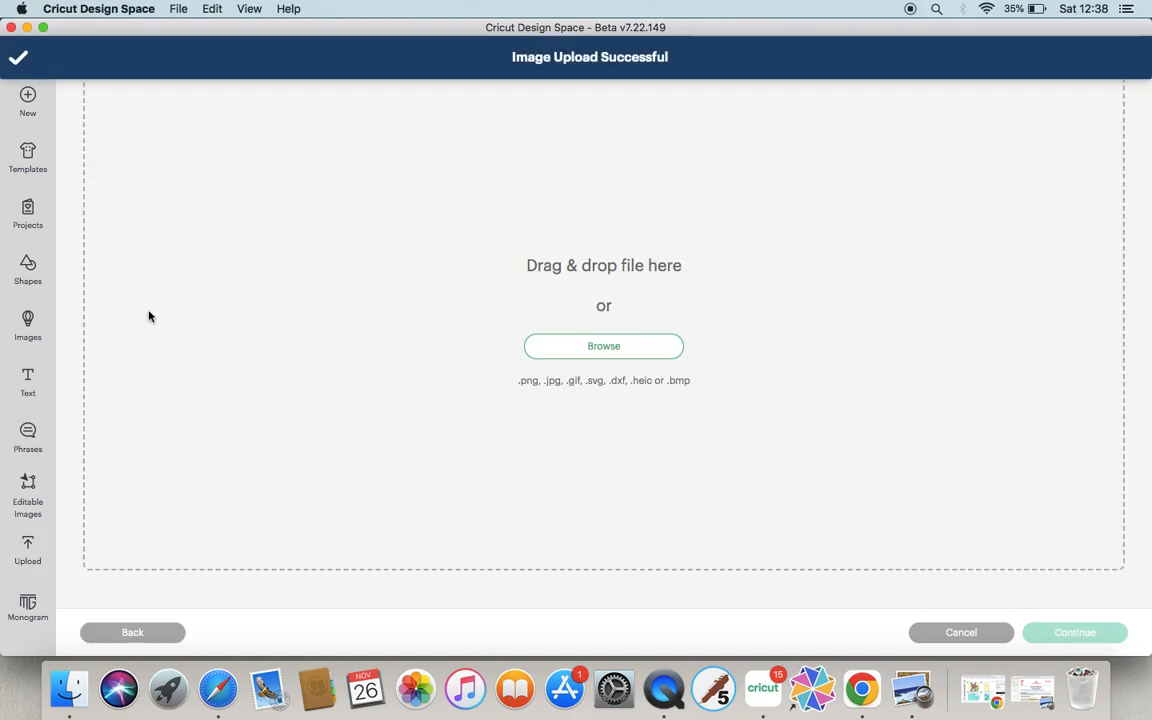
{"action": "left_click", "coordinate": [642, 353]}
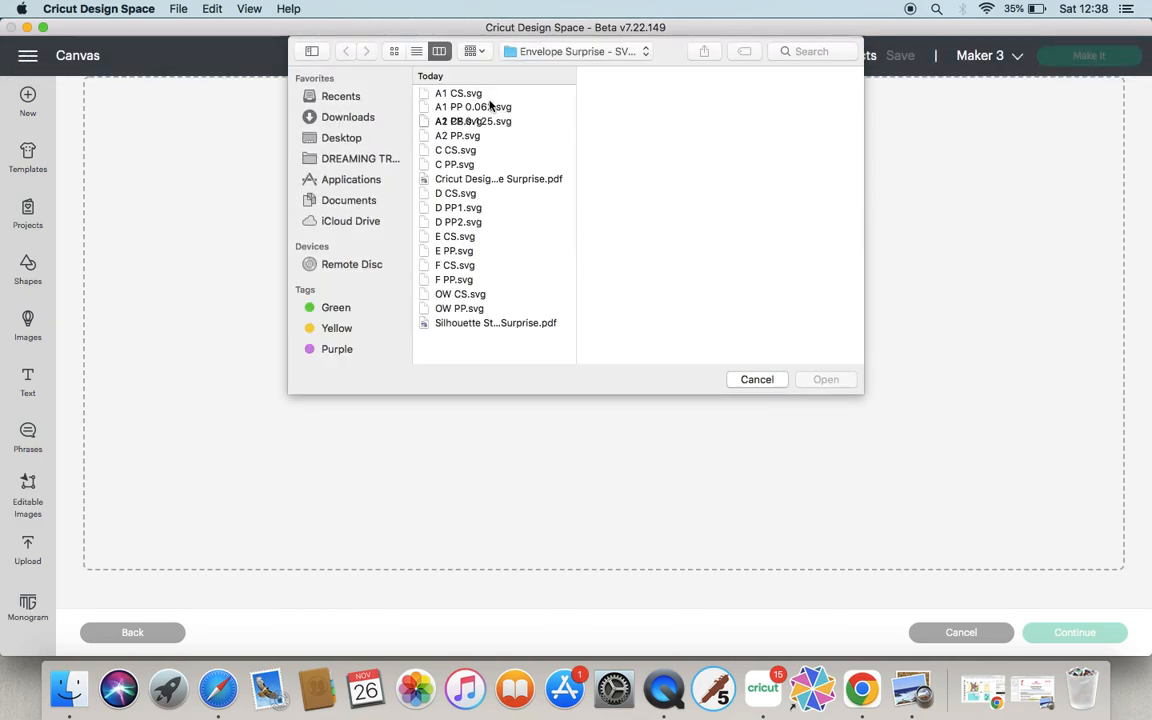
{"action": "double_click", "coordinate": [466, 140]}
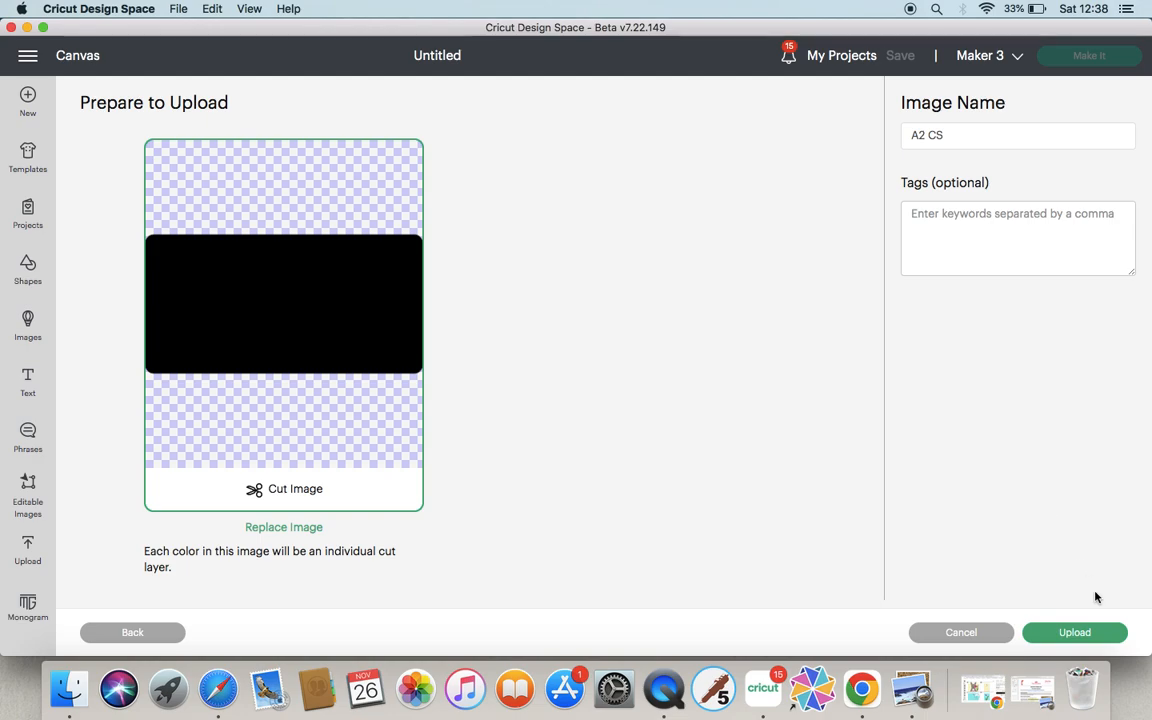
{"action": "left_click", "coordinate": [1078, 634]}
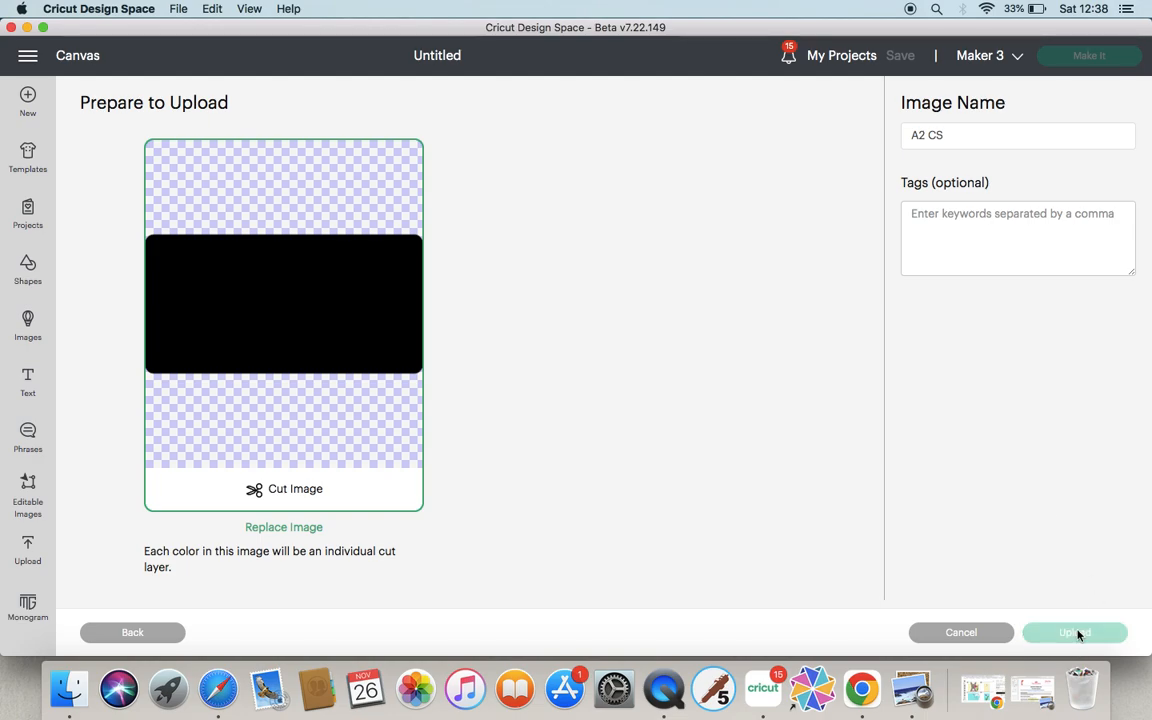
Upload A2 PP.svg from the same folder as a cut image.
{"action": "left_click", "coordinate": [136, 311]}
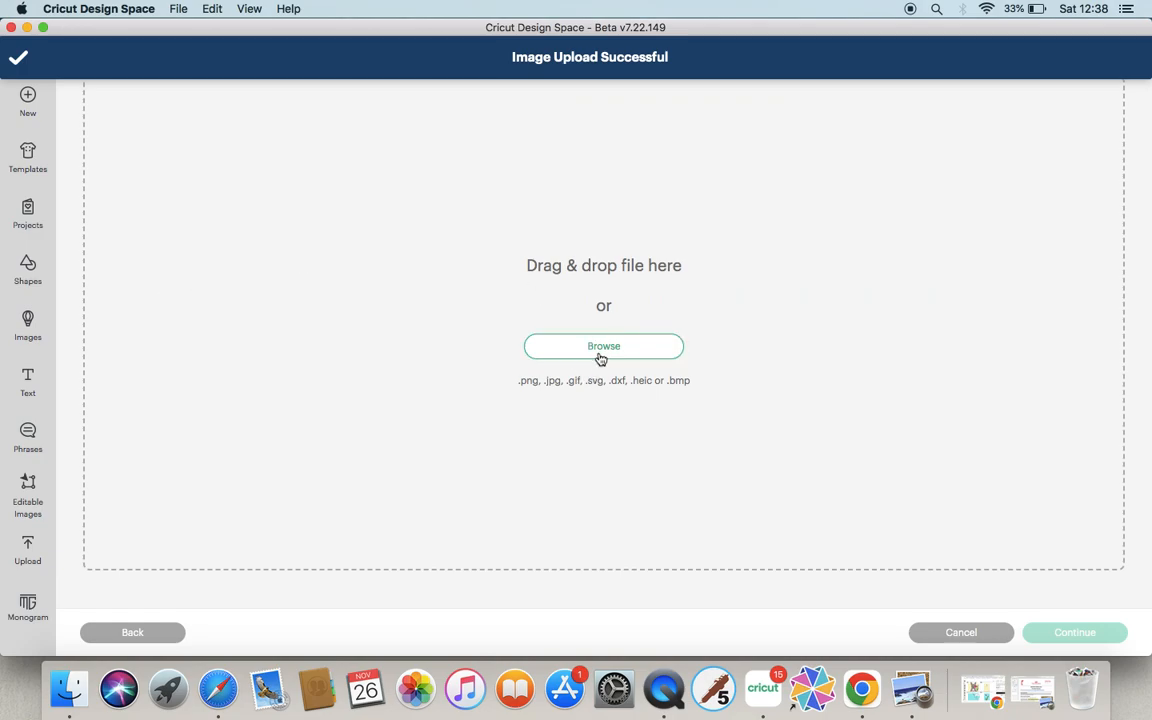
{"action": "left_click", "coordinate": [603, 347]}
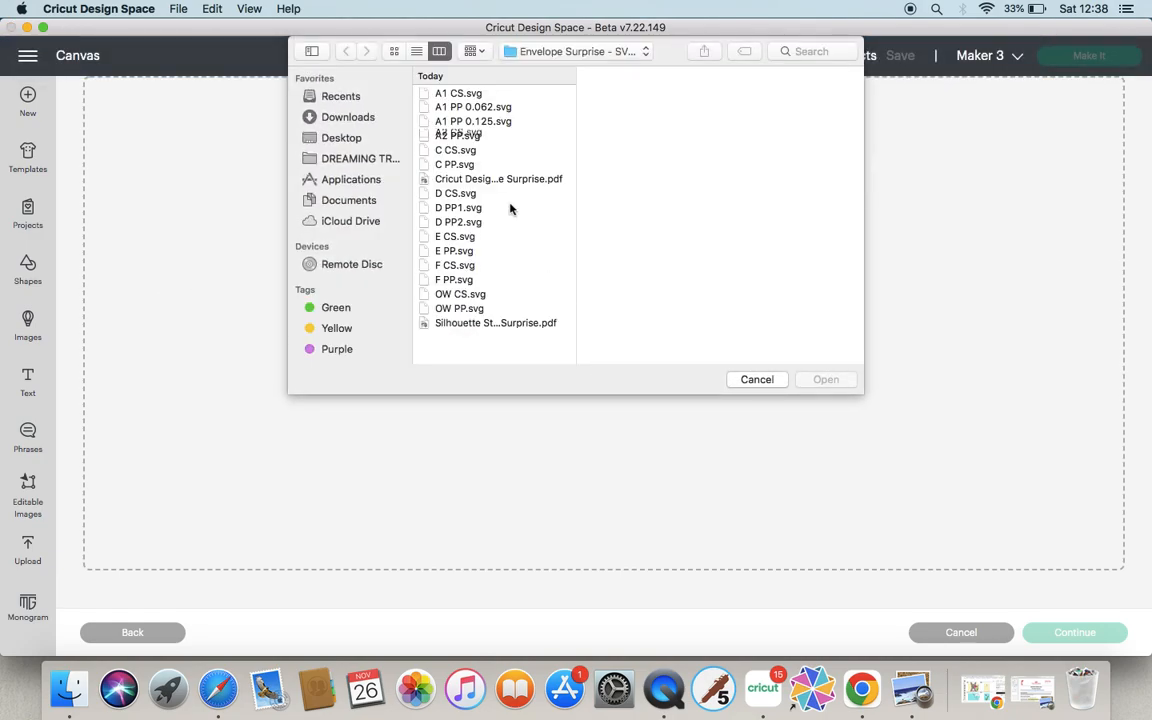
{"action": "left_click", "coordinate": [462, 152]}
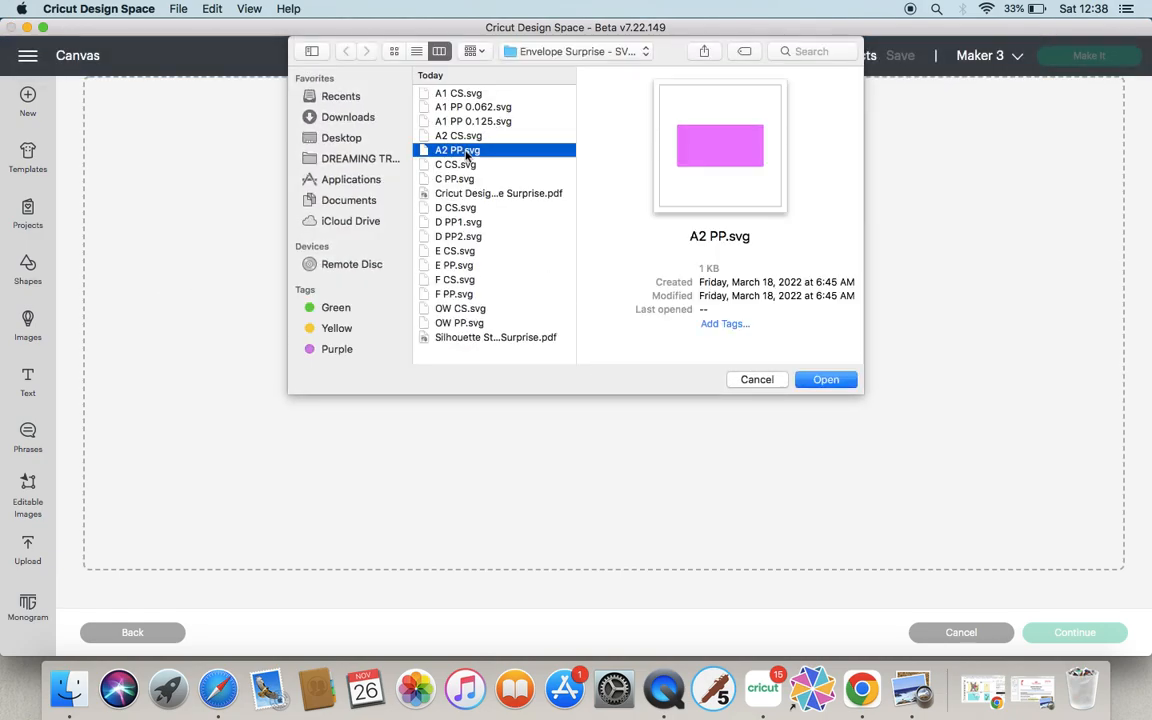
{"action": "left_click", "coordinate": [818, 380]}
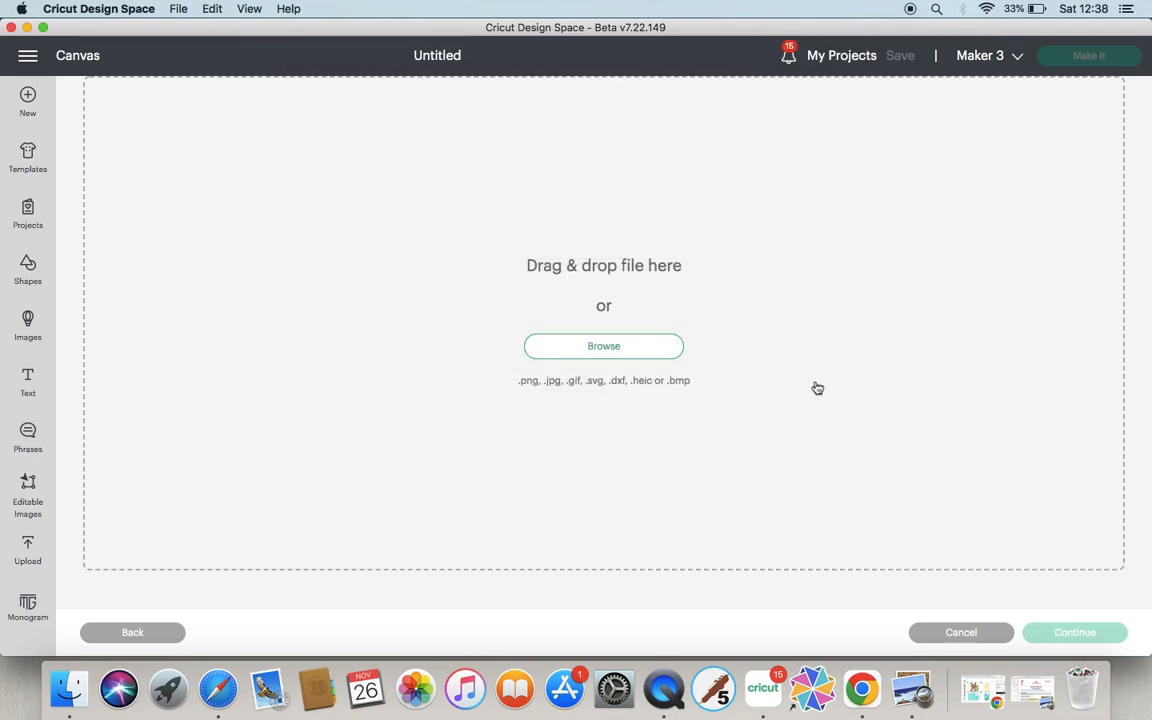
{"action": "left_click", "coordinate": [1089, 630]}
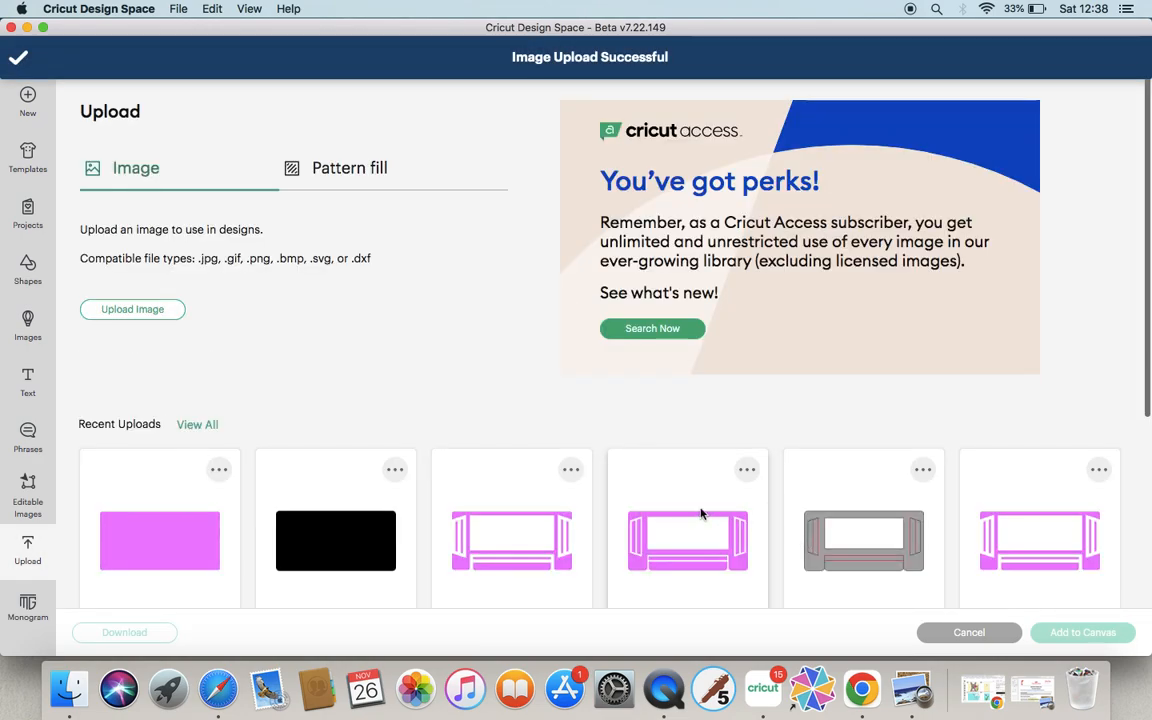
Select the five newly uploaded Envelope Surprise images and add them to the canvas together.
{"action": "left_click", "coordinate": [841, 475]}
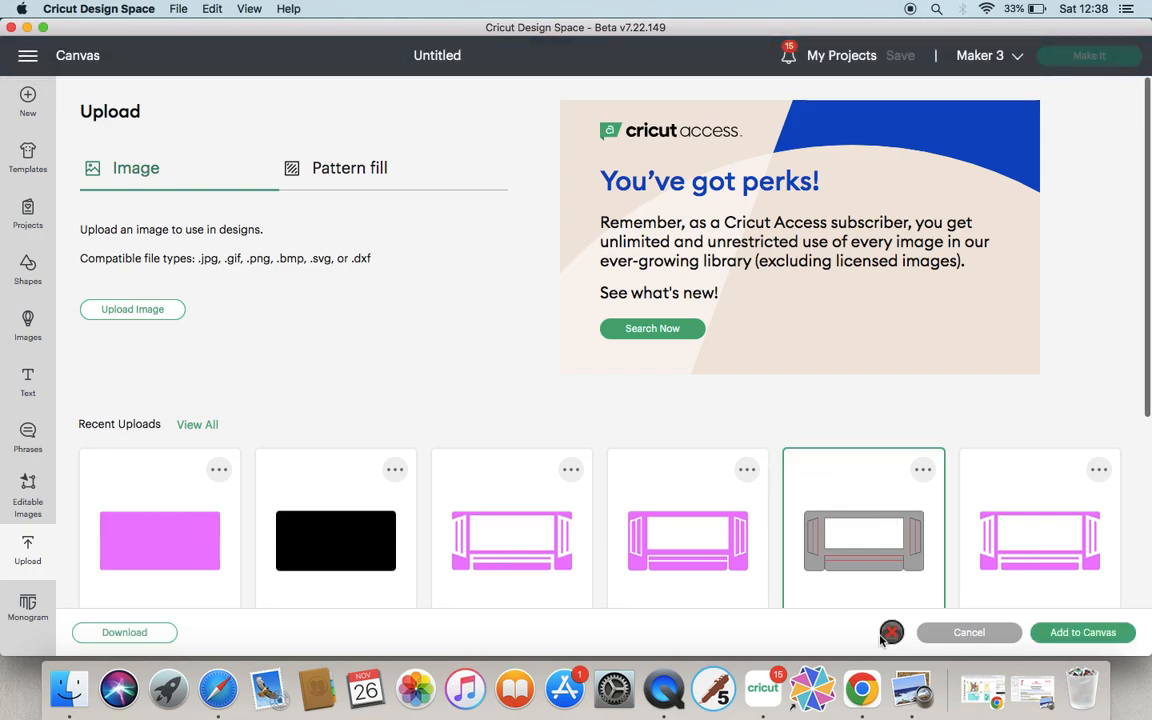
{"action": "left_click", "coordinate": [671, 504]}
{"action": "left_click", "coordinate": [463, 479]}
{"action": "left_click", "coordinate": [321, 481]}
{"action": "left_click", "coordinate": [175, 494]}
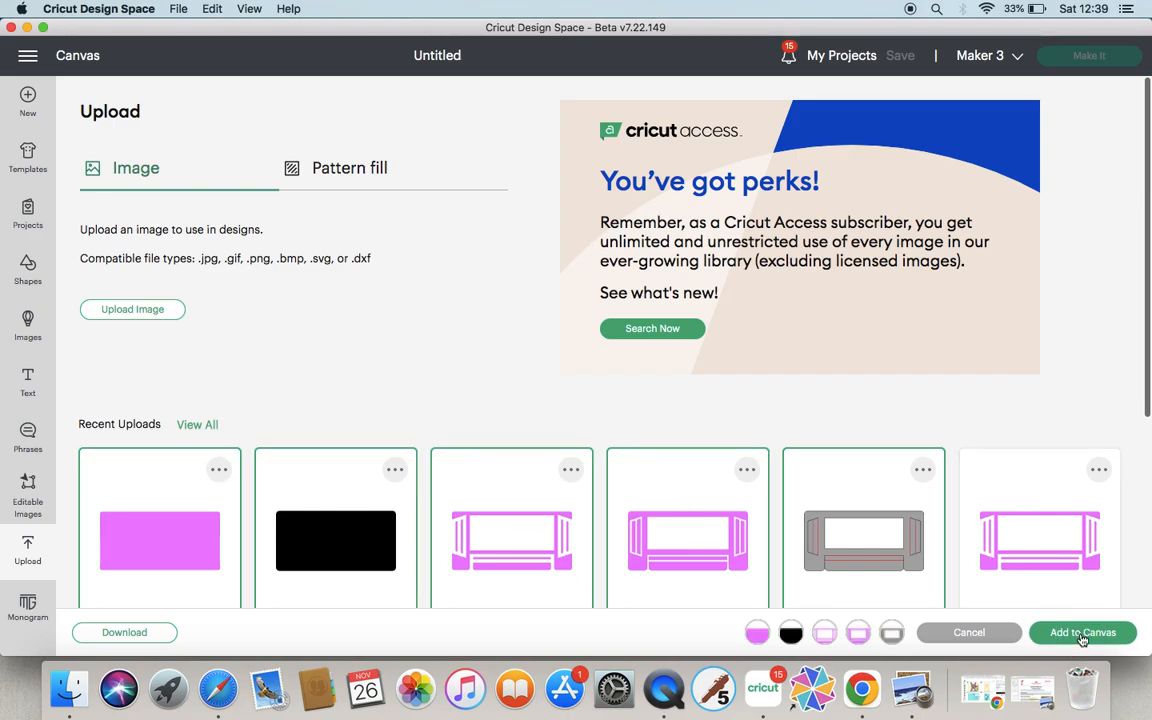
{"action": "left_click", "coordinate": [1082, 634]}
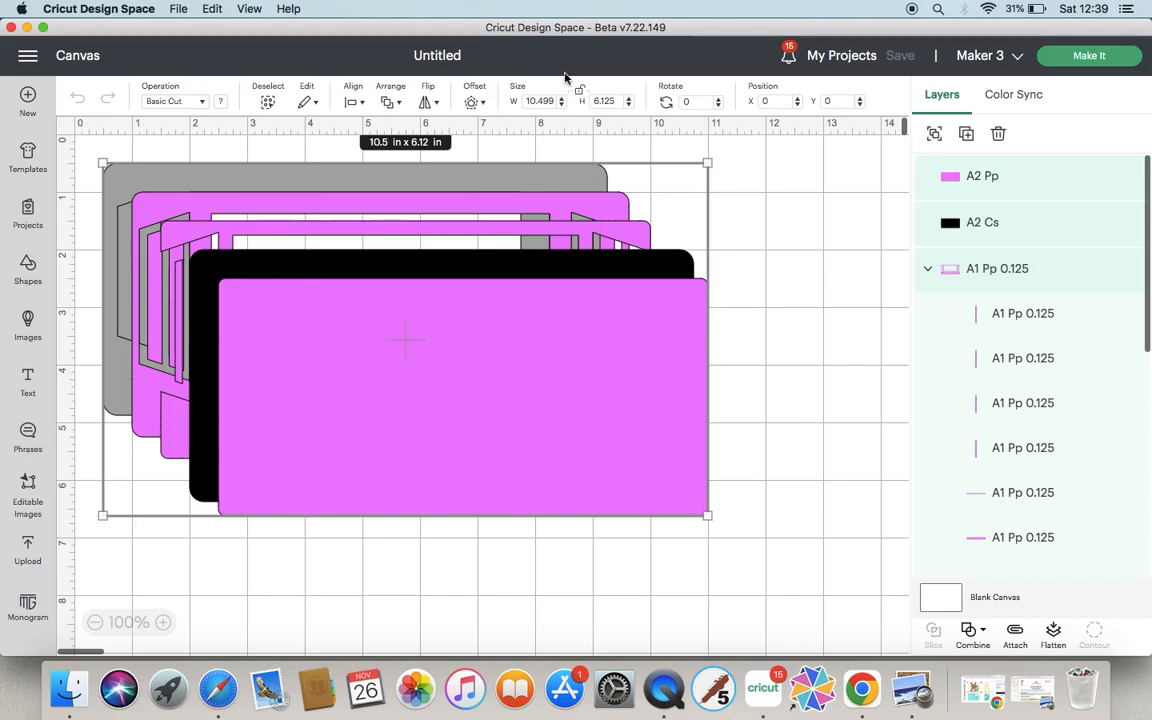
Move the overlapping pieces apart on the canvas so the grey A1 CS piece stands alone.
{"action": "left_click", "coordinate": [785, 232]}
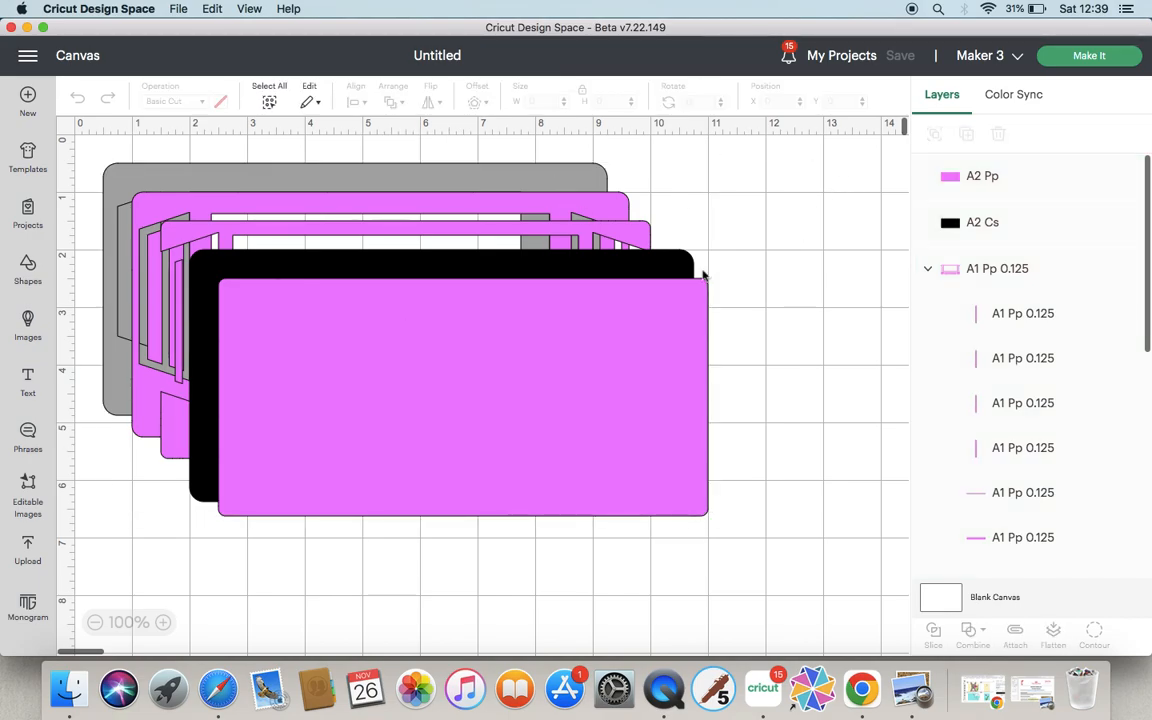
{"action": "left_click_drag", "start_coordinate": [501, 343], "coordinate": [634, 418]}
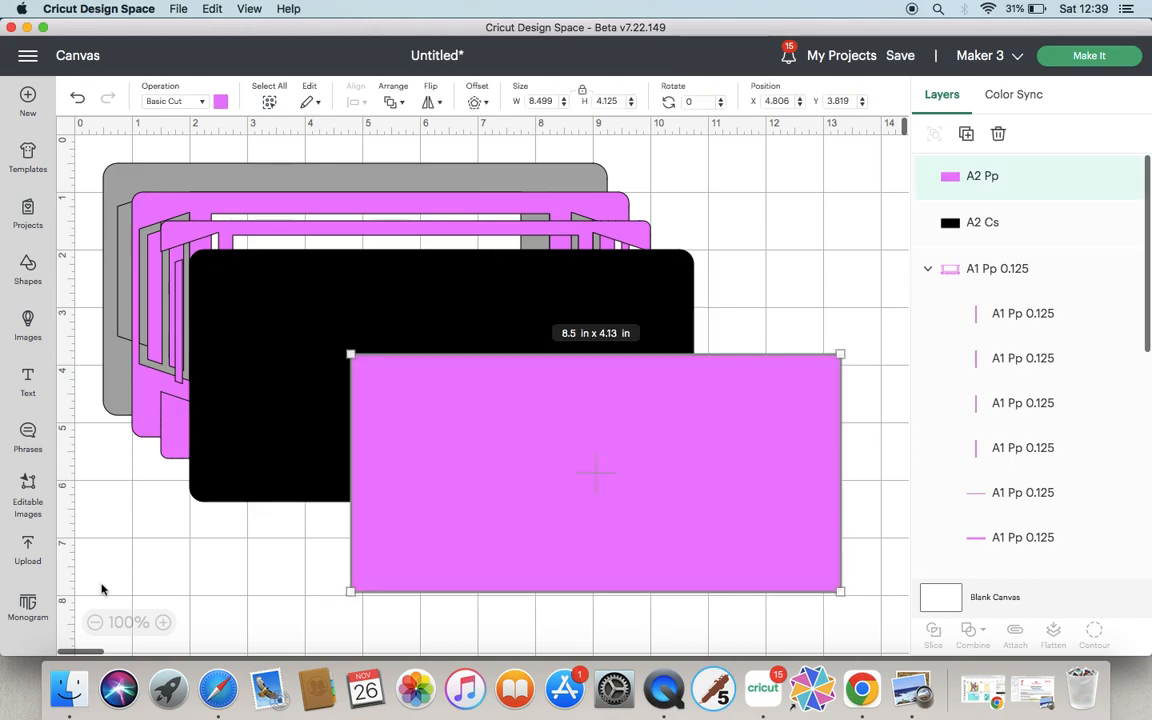
{"action": "left_click", "coordinate": [95, 623]}
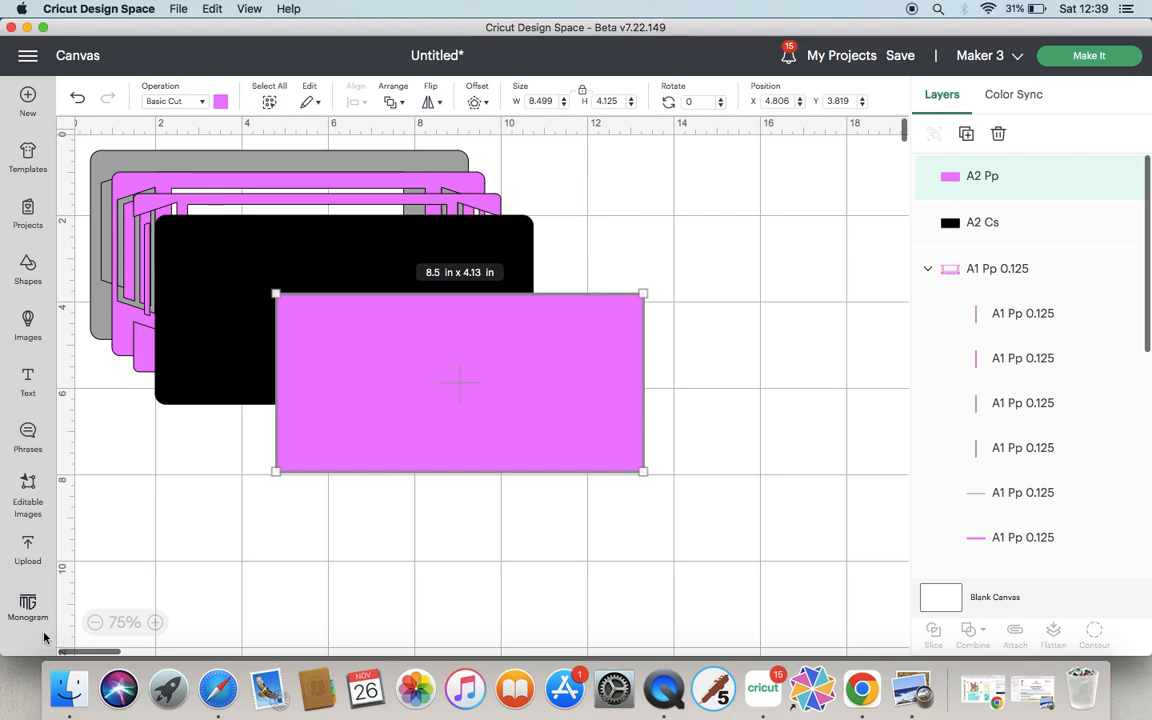
{"action": "left_click_drag", "start_coordinate": [458, 387], "coordinate": [725, 512]}
{"action": "left_click_drag", "start_coordinate": [417, 305], "coordinate": [625, 374]}
{"action": "left_click", "coordinate": [181, 211]}
{"action": "left_click_drag", "start_coordinate": [181, 211], "coordinate": [620, 429]}
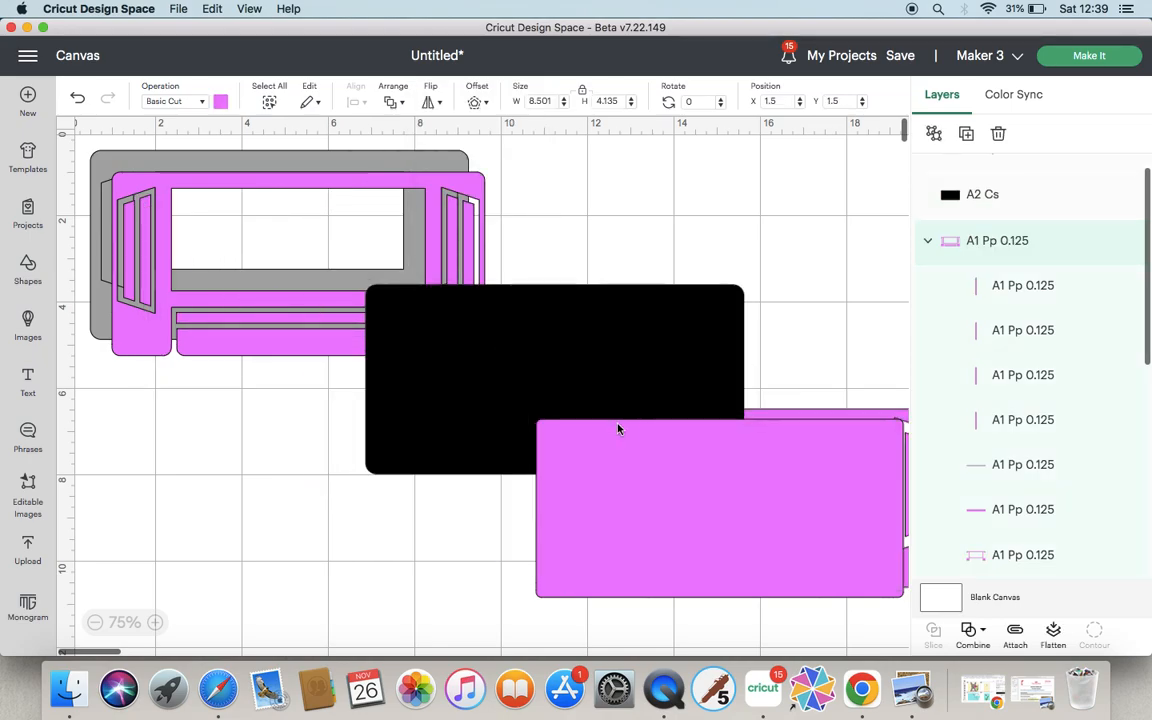
{"action": "left_click_drag", "start_coordinate": [170, 291], "coordinate": [632, 472]}
{"action": "left_click_drag", "start_coordinate": [400, 399], "coordinate": [683, 522]}
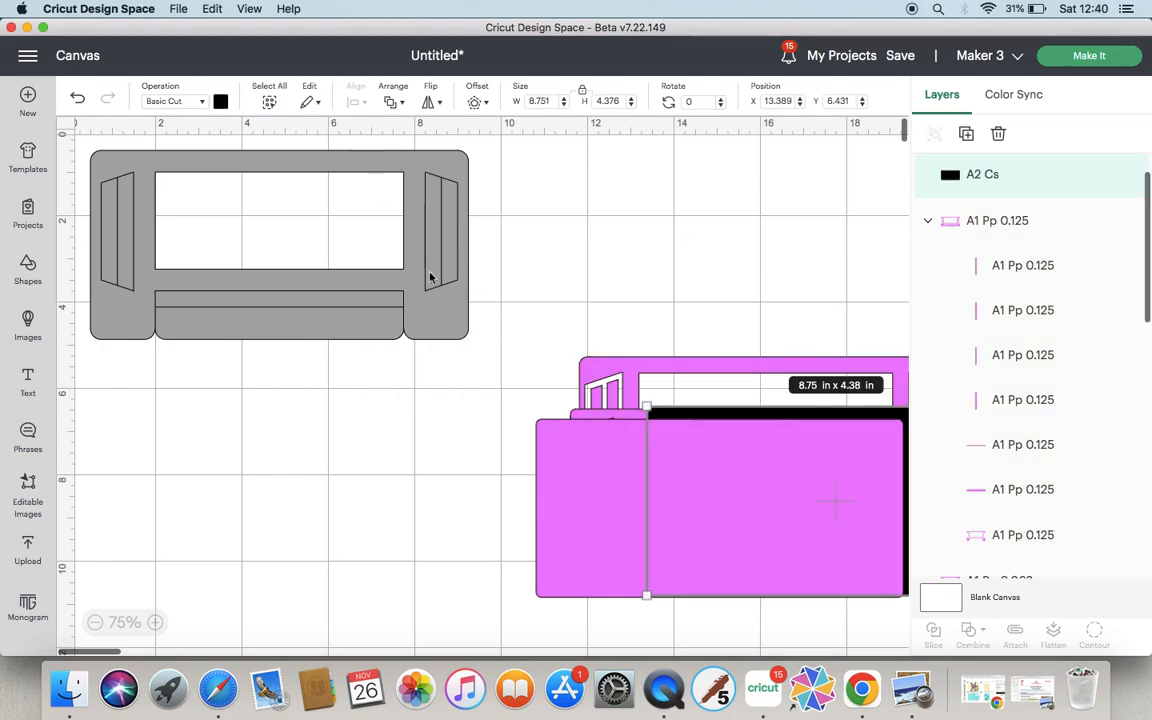
Change the operation of both horizontal fold lines in the A1 CS piece from Basic Cut to Score.
{"action": "left_click", "coordinate": [441, 222]}
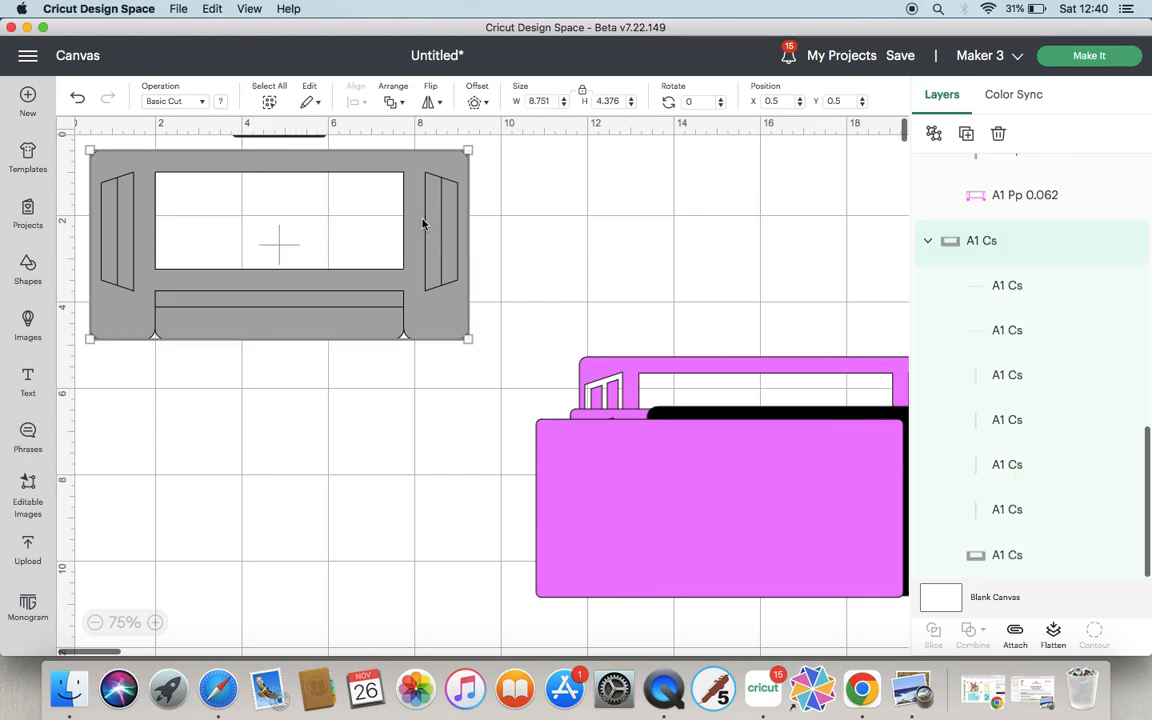
{"action": "left_click", "coordinate": [1007, 288]}
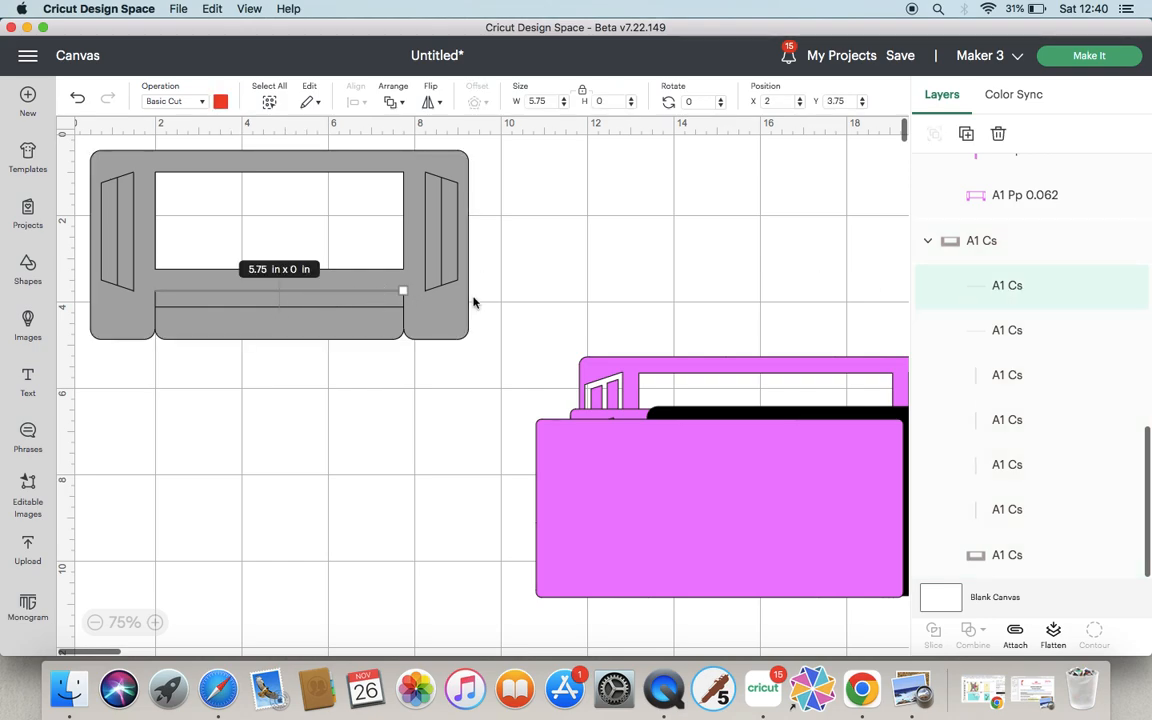
{"action": "left_click", "coordinate": [197, 102]}
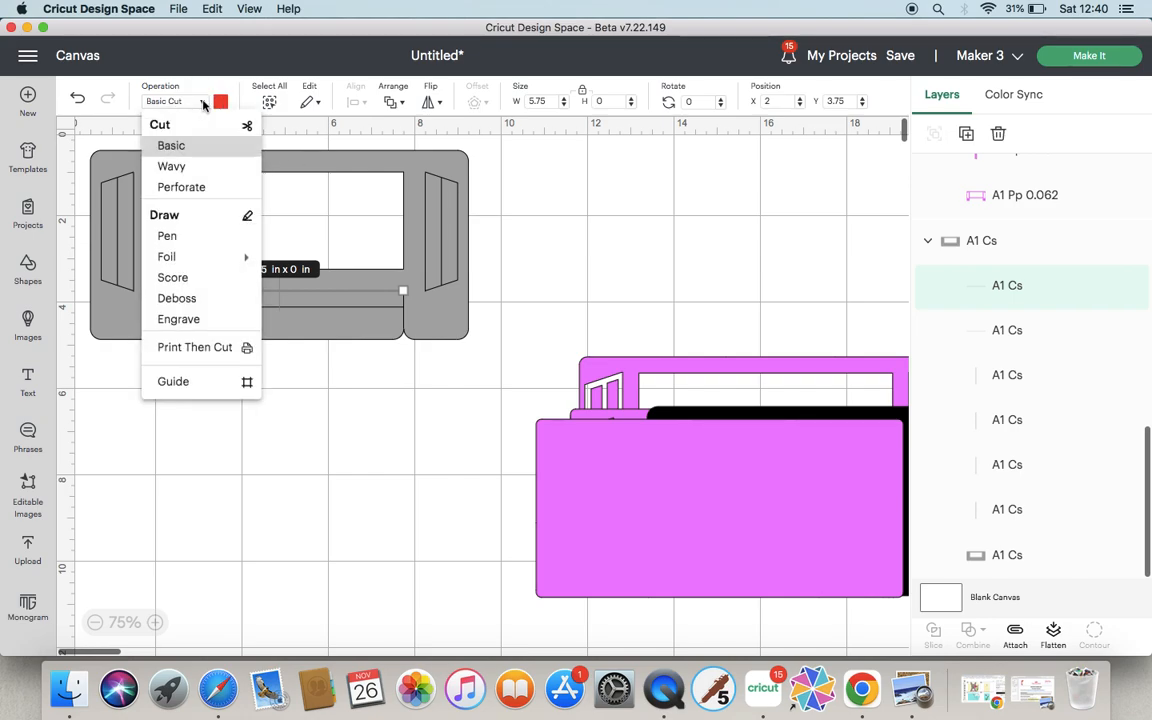
{"action": "left_click", "coordinate": [186, 281]}
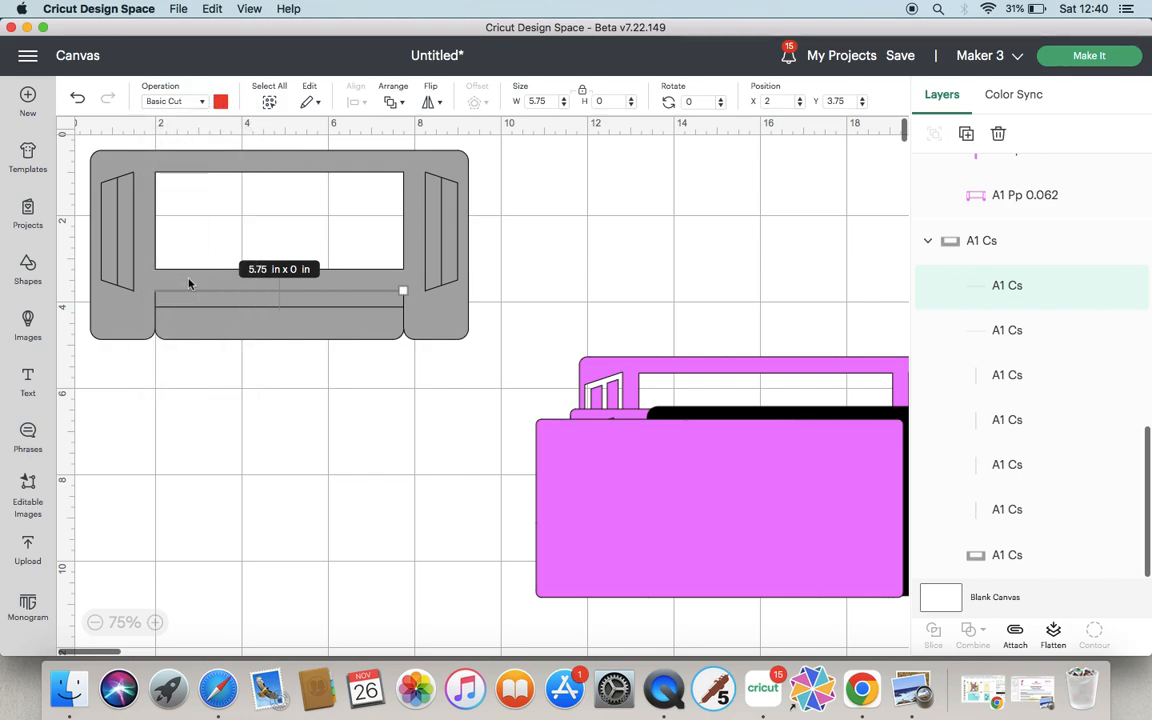
{"action": "left_click", "coordinate": [1005, 334]}
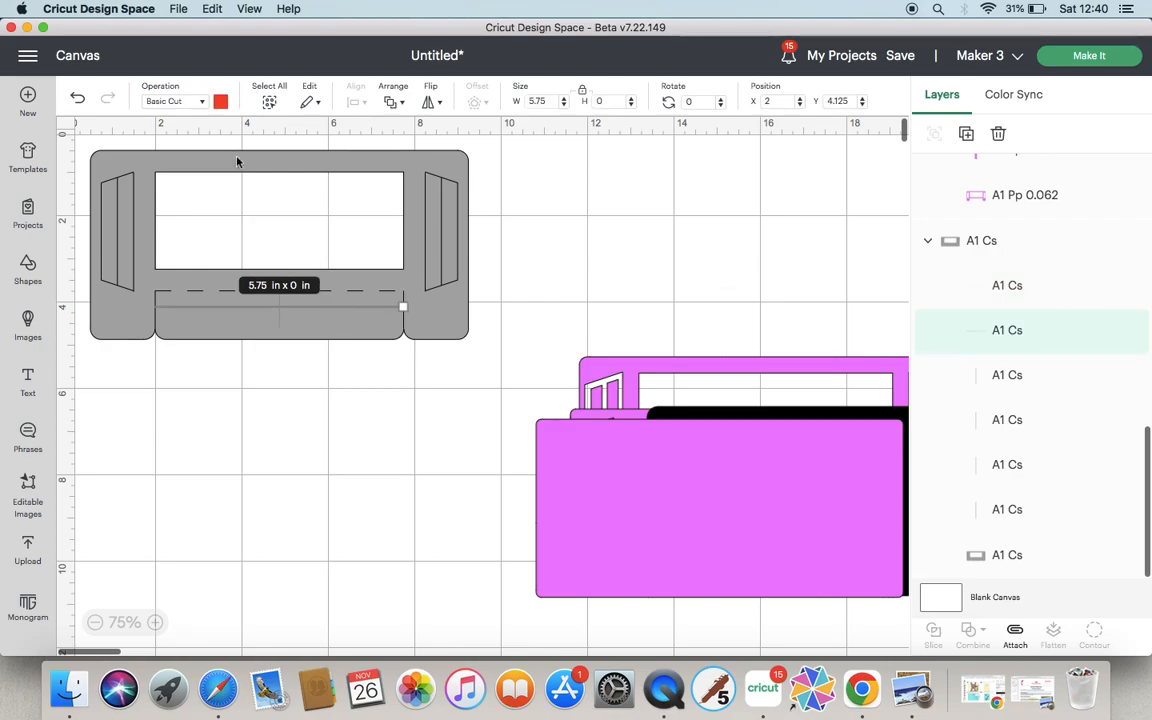
{"action": "left_click", "coordinate": [203, 104]}
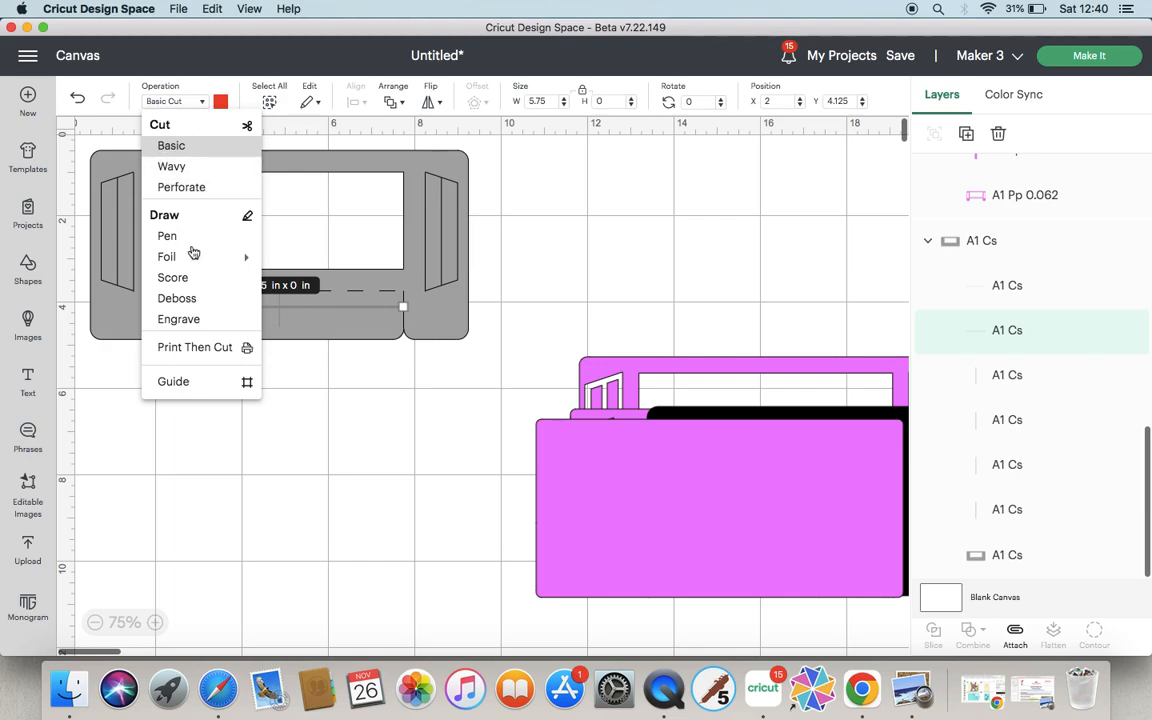
{"action": "left_click", "coordinate": [174, 278]}
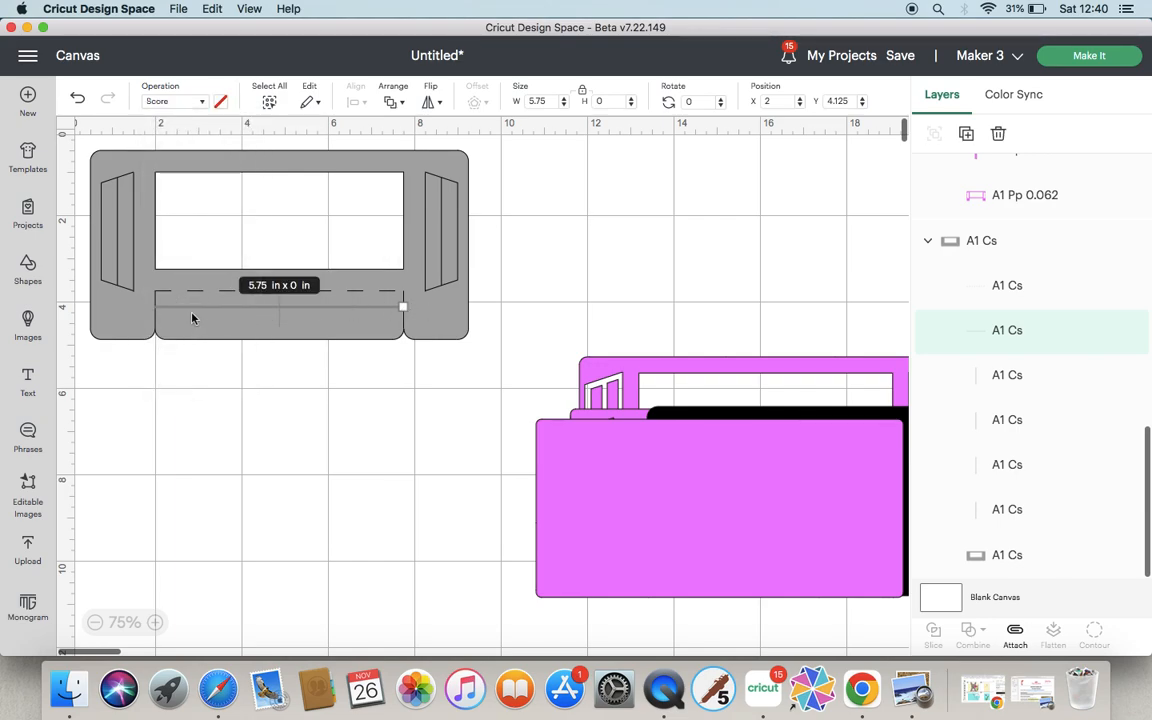
Set the two vertical fold lines on the right flap of A1 CS to Score.
{"action": "left_click", "coordinate": [1017, 381]}
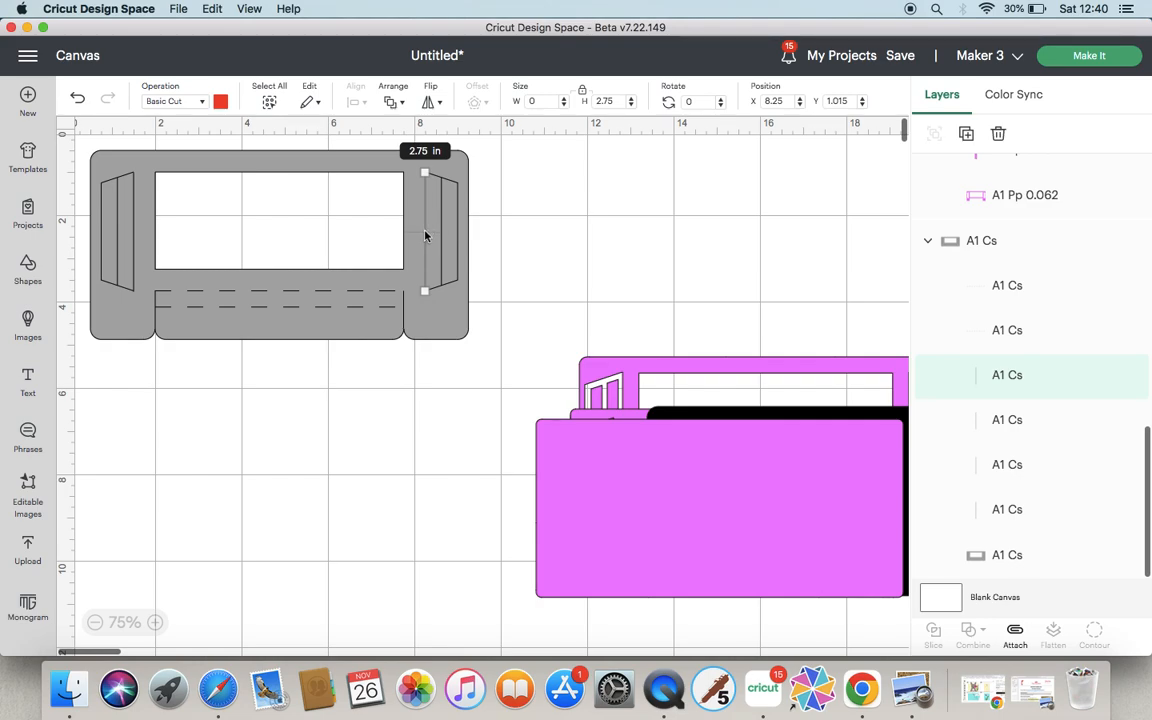
{"action": "left_click", "coordinate": [203, 103]}
{"action": "left_click", "coordinate": [170, 279]}
{"action": "left_click", "coordinate": [1013, 421]}
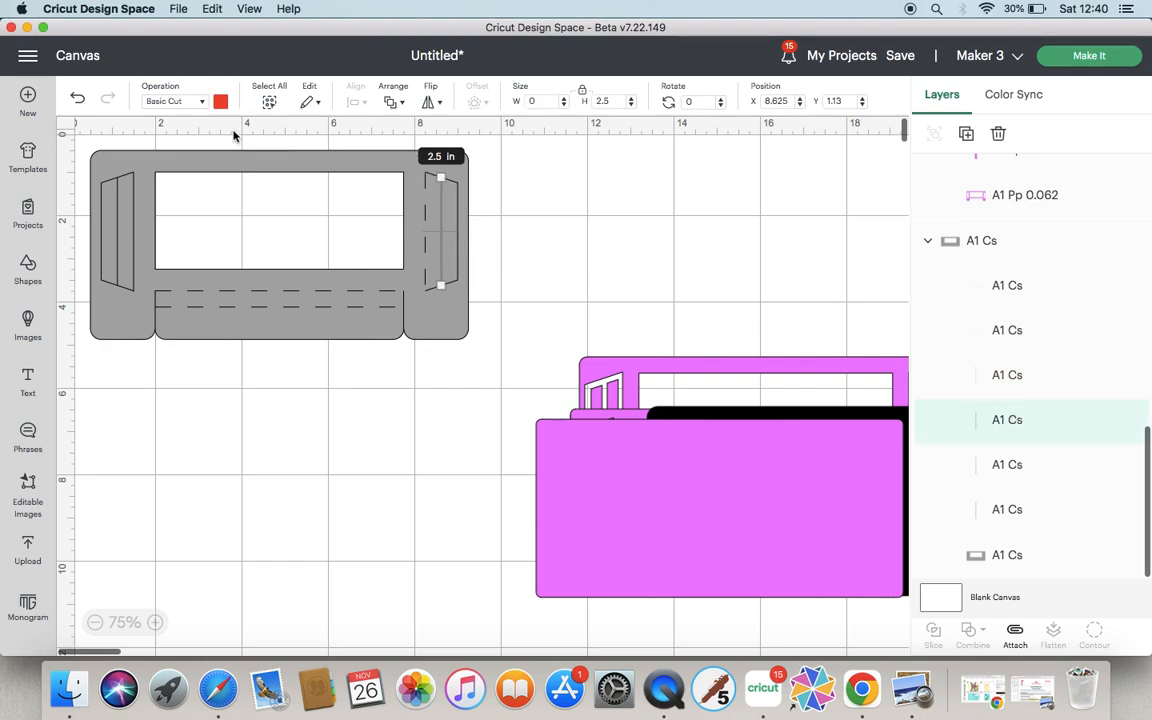
{"action": "left_click", "coordinate": [201, 104]}
{"action": "left_click", "coordinate": [174, 277]}
Set a vertical fold line on the left flap of A1 CS to Score.
{"action": "left_click", "coordinate": [133, 235]}
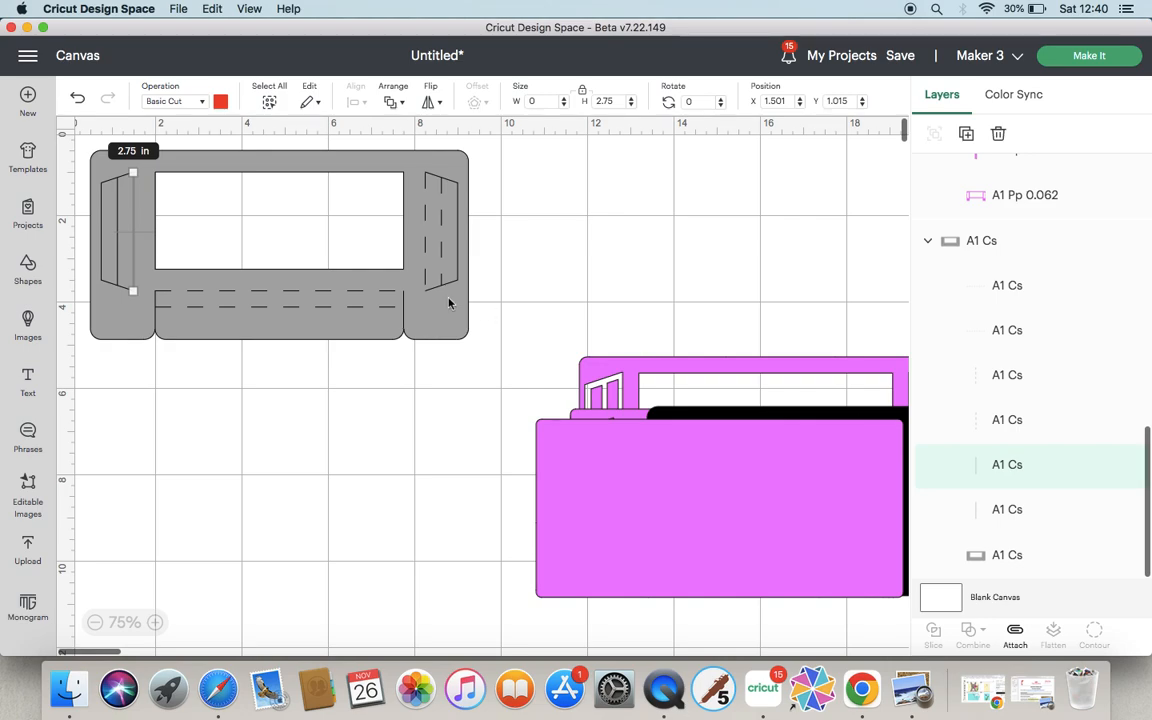
{"action": "left_click", "coordinate": [189, 101]}
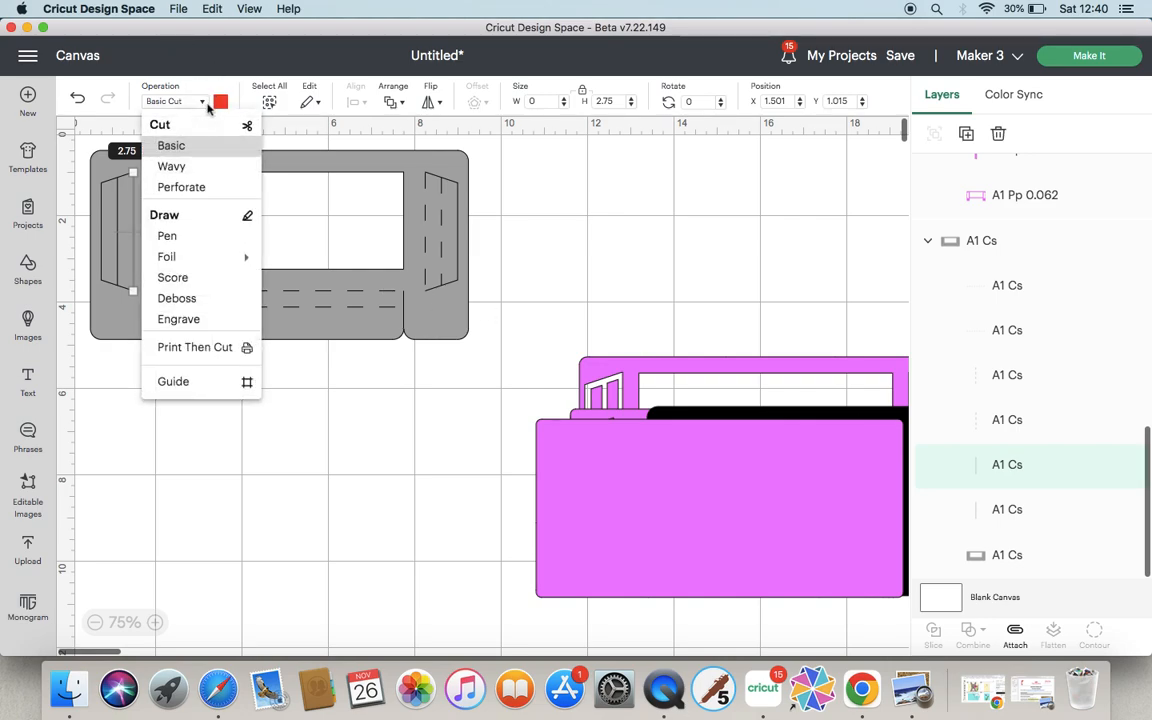
{"action": "left_click", "coordinate": [185, 277]}
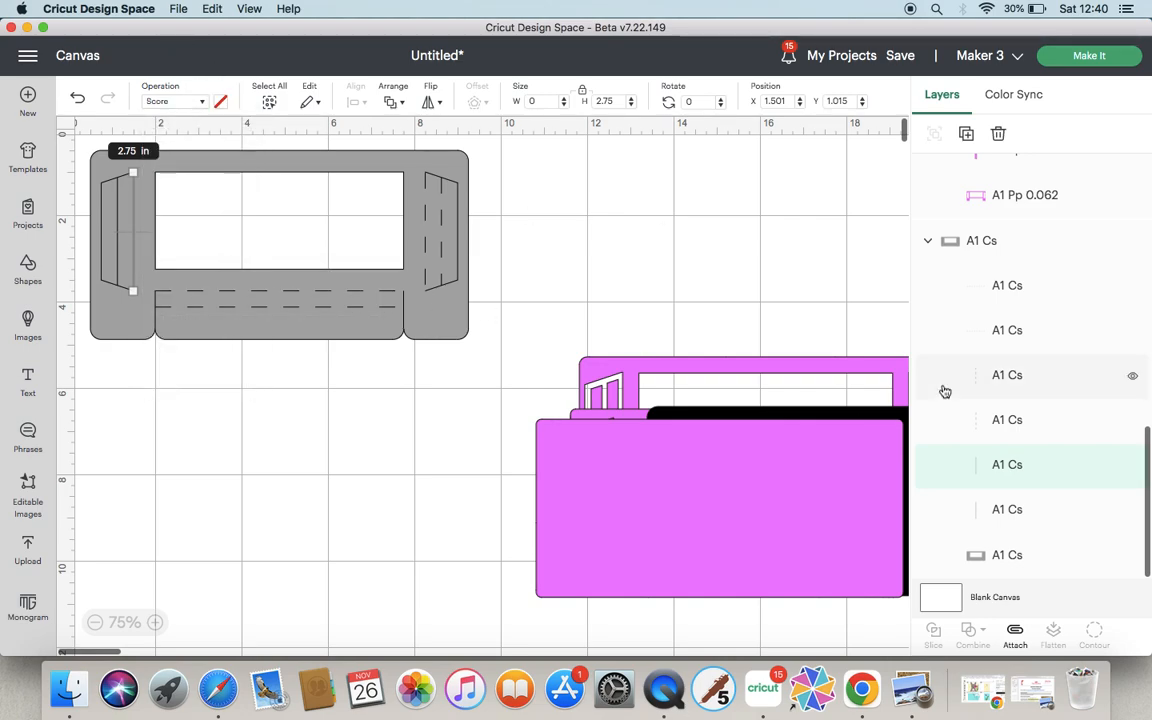
Set another vertical fold line on the left flap of A1 CS to Score.
{"action": "left_click", "coordinate": [990, 509]}
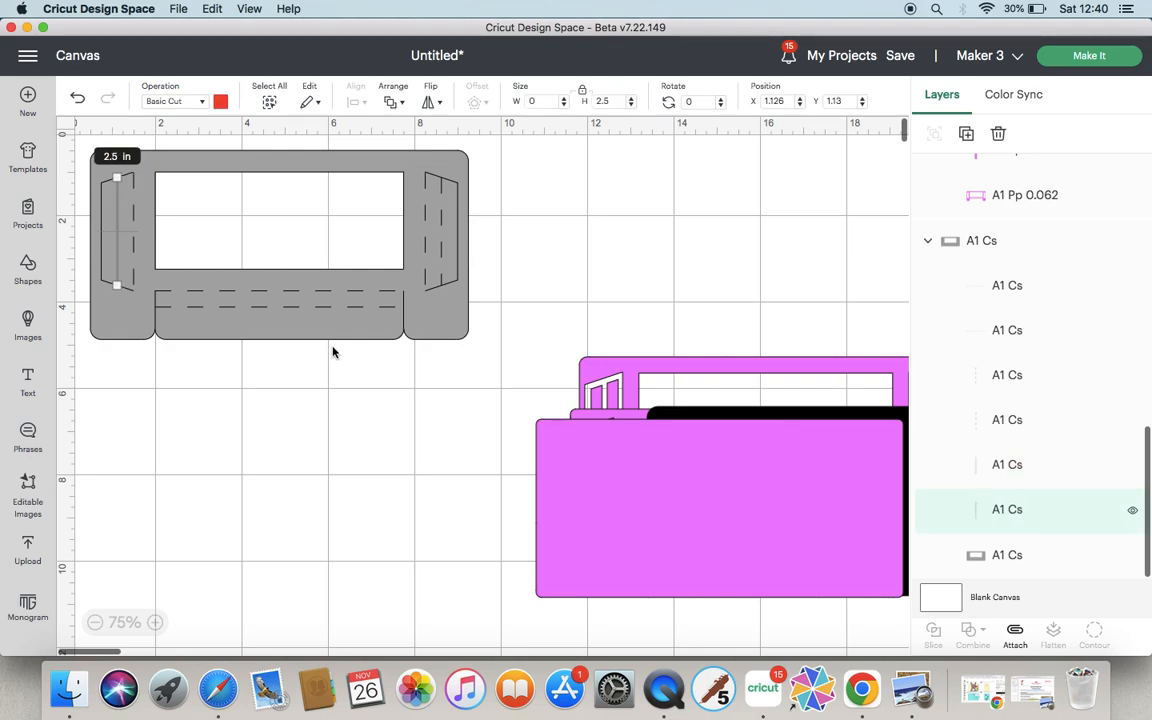
{"action": "left_click", "coordinate": [188, 101]}
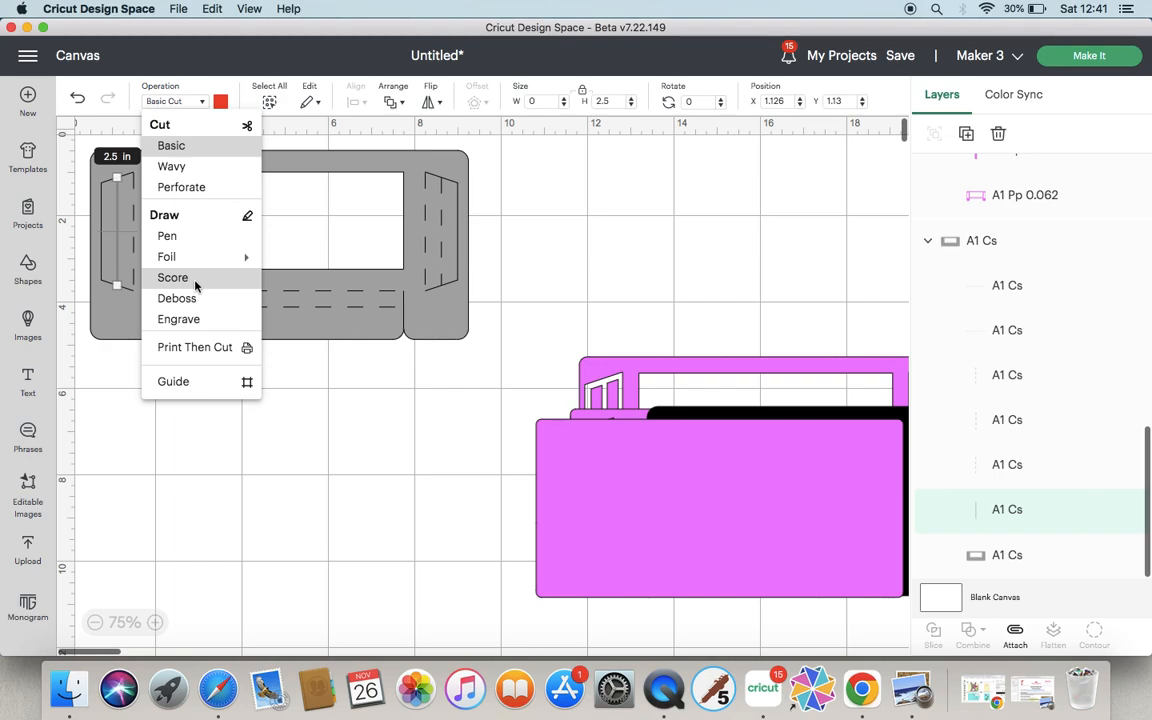
{"action": "left_click", "coordinate": [197, 279]}
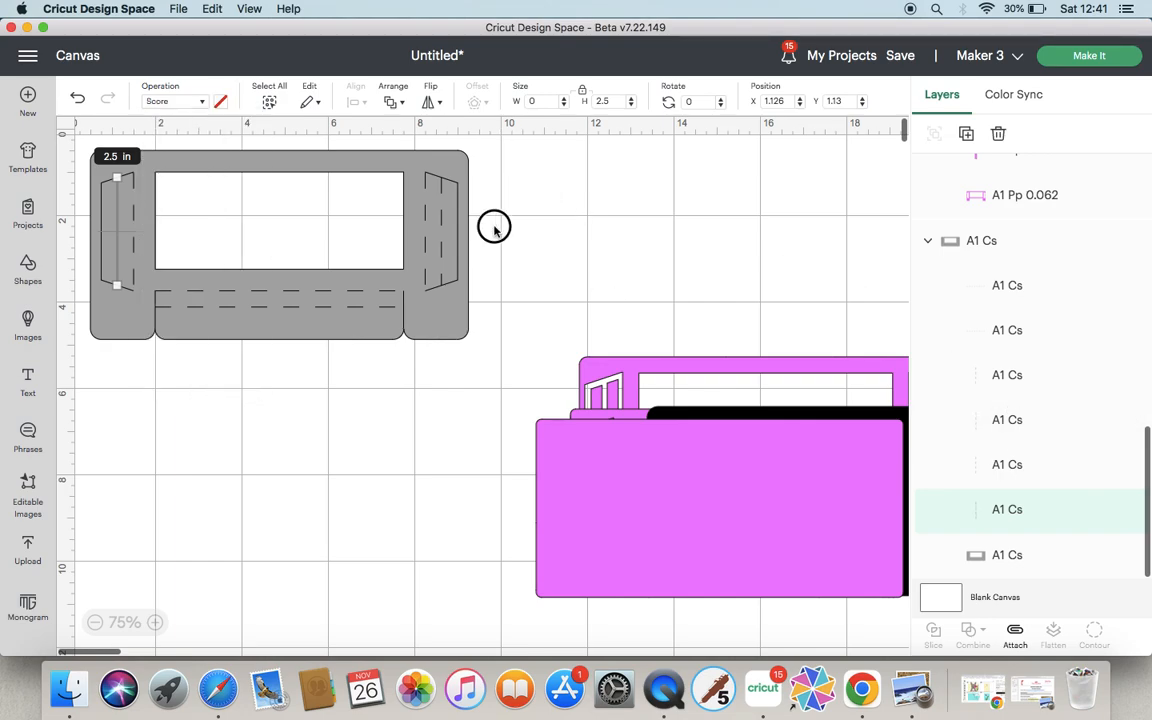
{"action": "left_click", "coordinate": [120, 155]}
{"action": "left_click_drag", "start_coordinate": [77, 146], "coordinate": [210, 205]}
{"action": "left_click", "coordinate": [77, 100]}
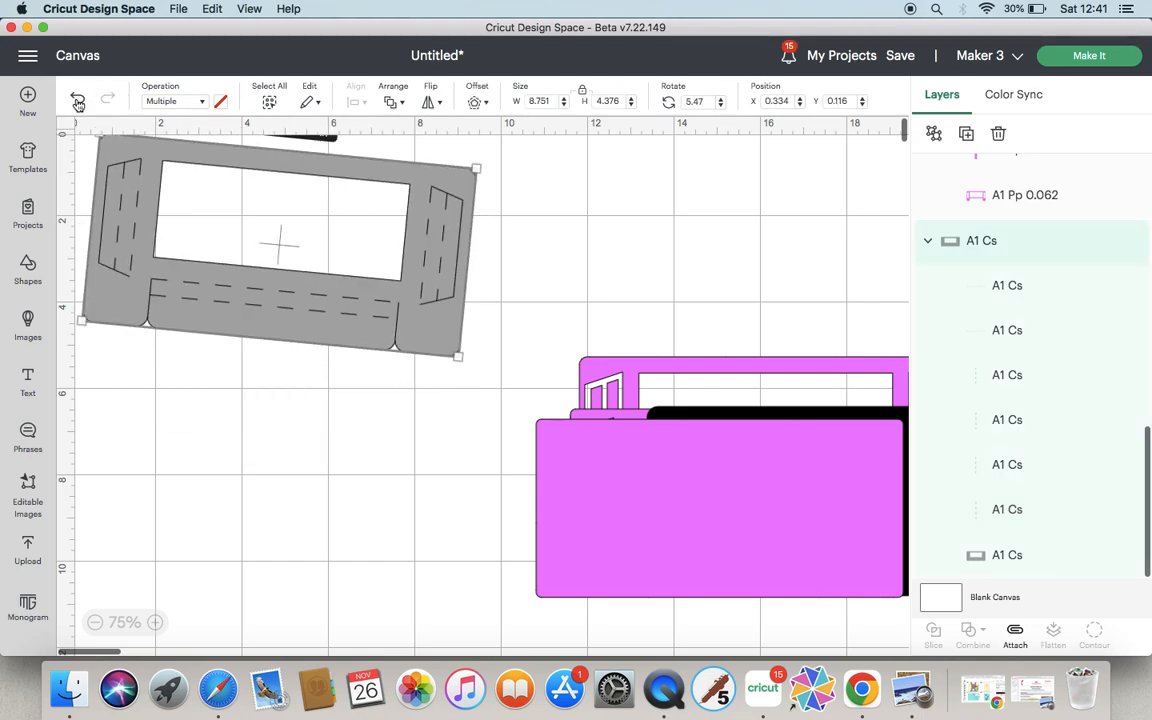
{"action": "left_click", "coordinate": [77, 100]}
{"action": "left_click", "coordinate": [77, 100]}
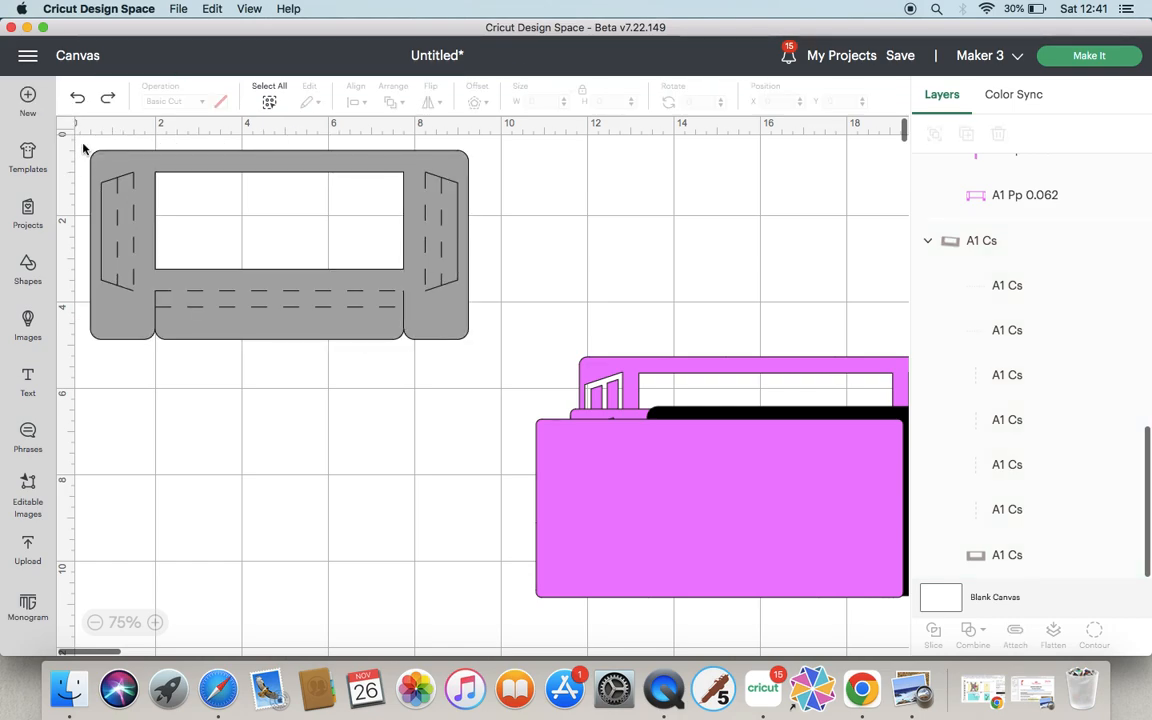
Select all parts of the A1 CS piece and attach them together.
{"action": "left_click_drag", "start_coordinate": [81, 138], "coordinate": [476, 352]}
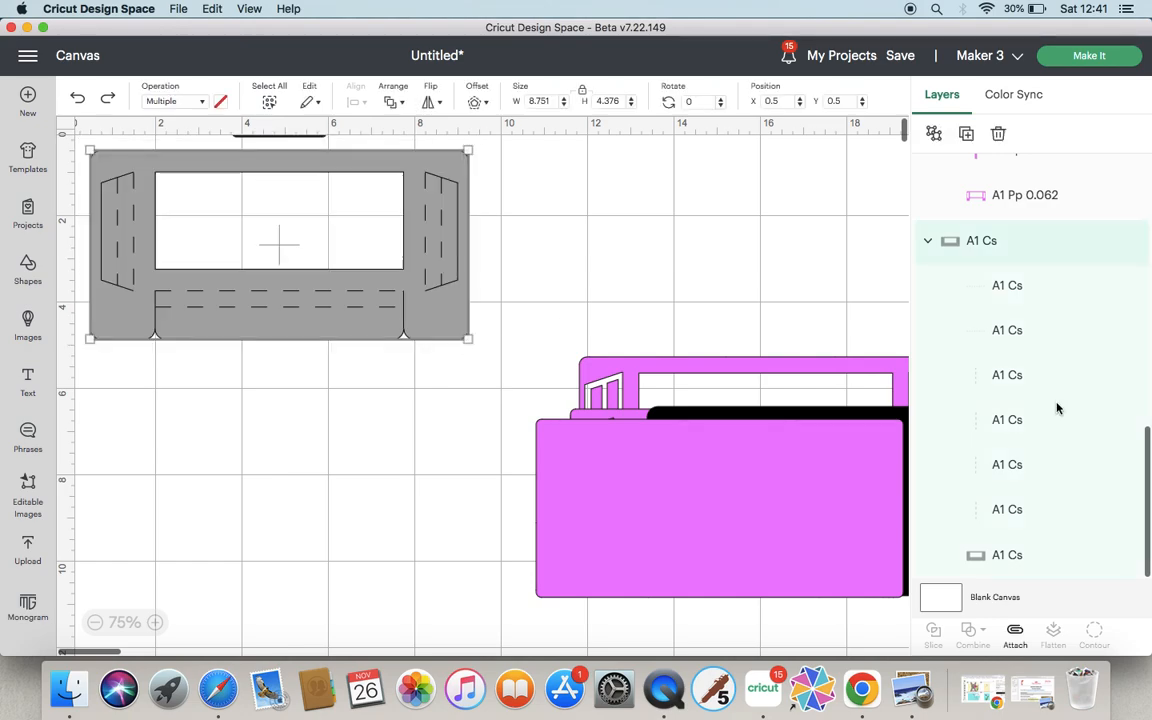
{"action": "left_click", "coordinate": [1015, 632]}
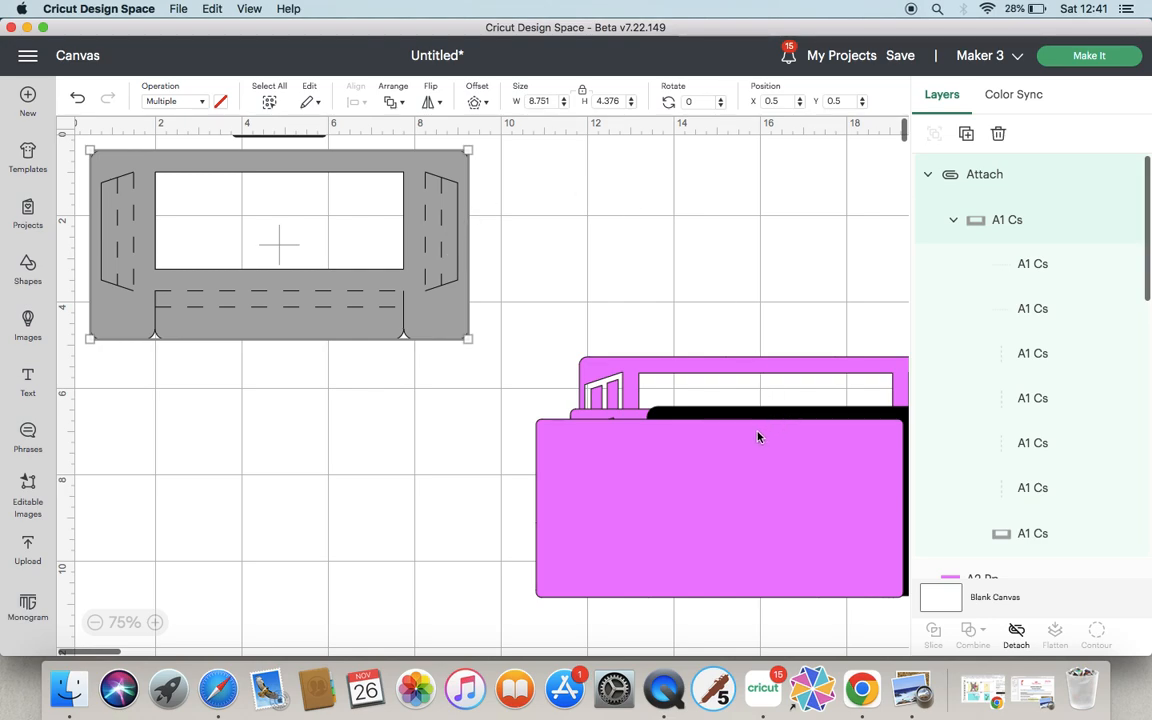
Save the project with a title of the designer's name followed by 'envelope surprize'.
{"action": "left_click", "coordinate": [900, 56]}
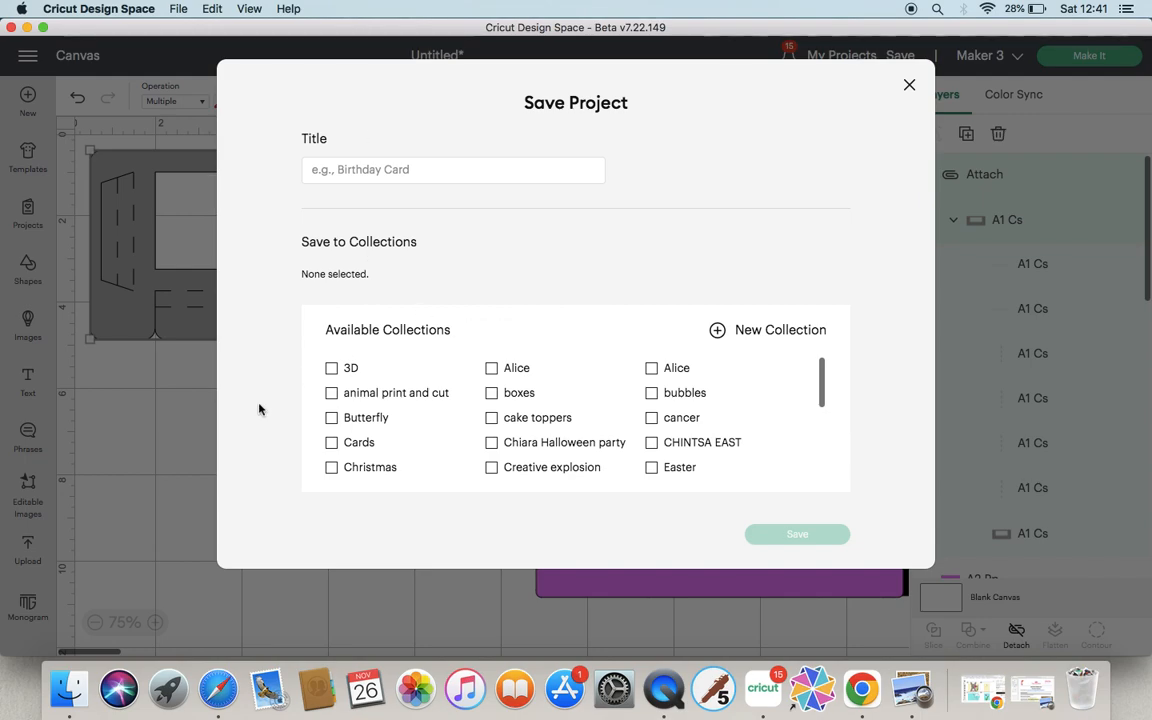
{"action": "left_click_drag", "start_coordinate": [823, 380], "coordinate": [822, 421]}
{"action": "left_click", "coordinate": [372, 172]}
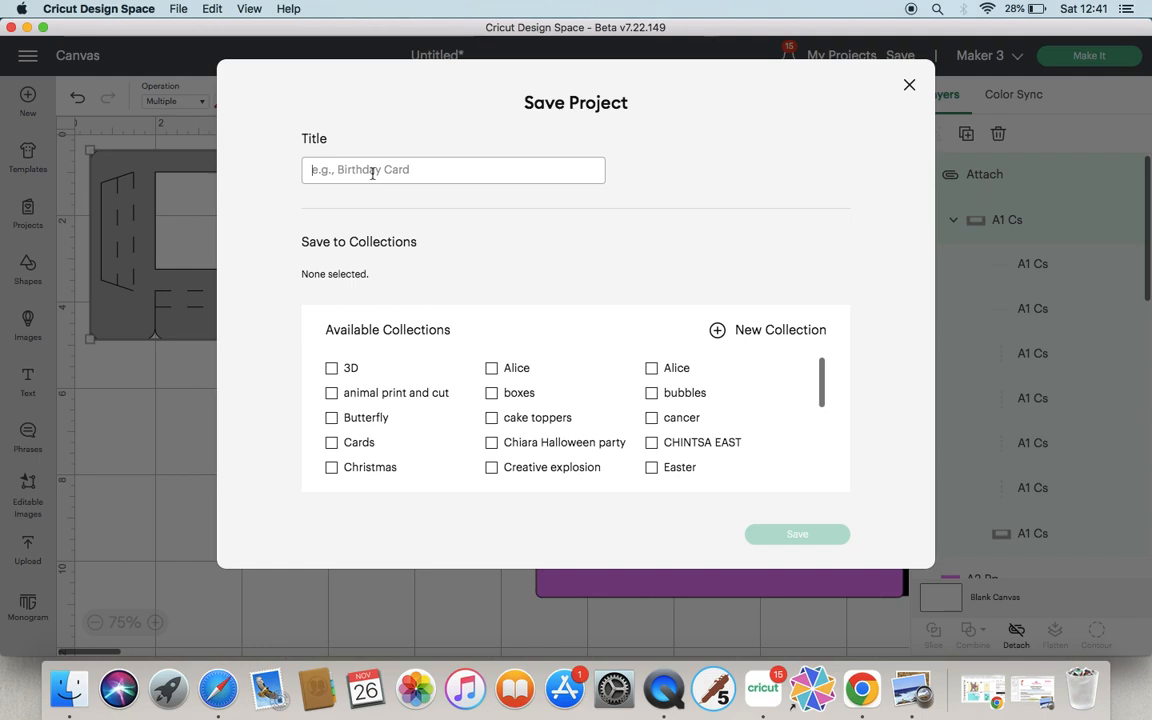
{"action": "type", "text": "kathy kinf enve"}
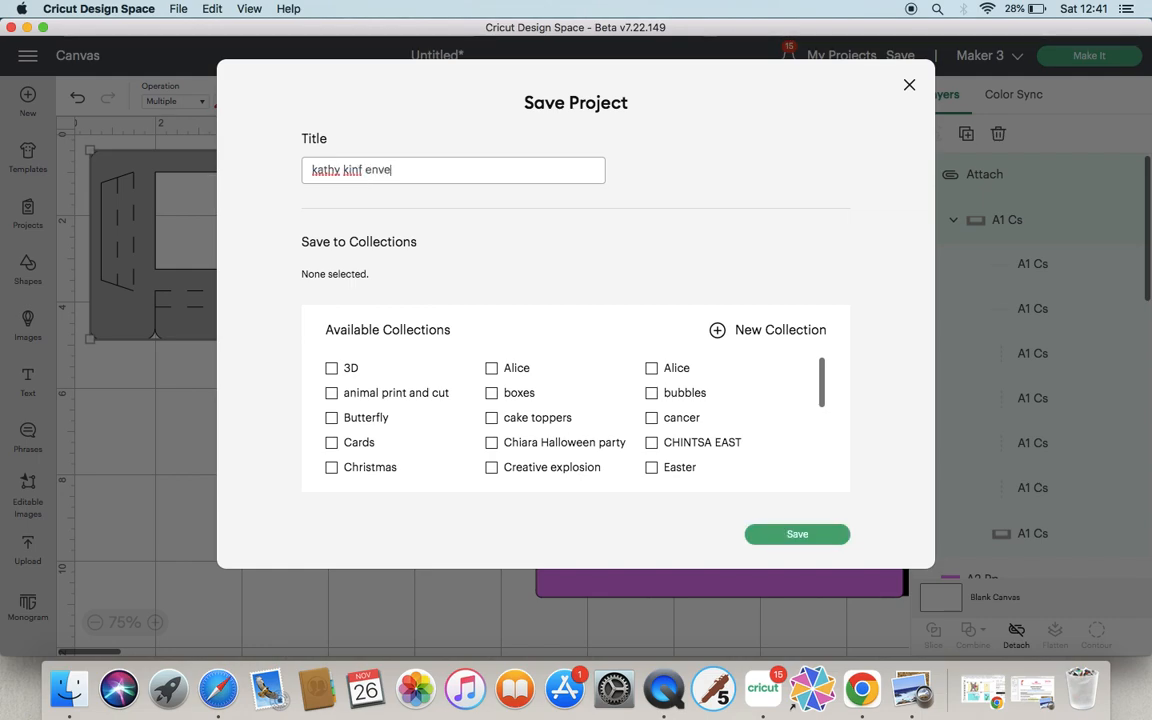
{"action": "type", "text": "lope surprize"}
{"action": "left_click", "coordinate": [362, 170]}
{"action": "key", "text": "BackSpace"}
{"action": "type", "text": "g"}
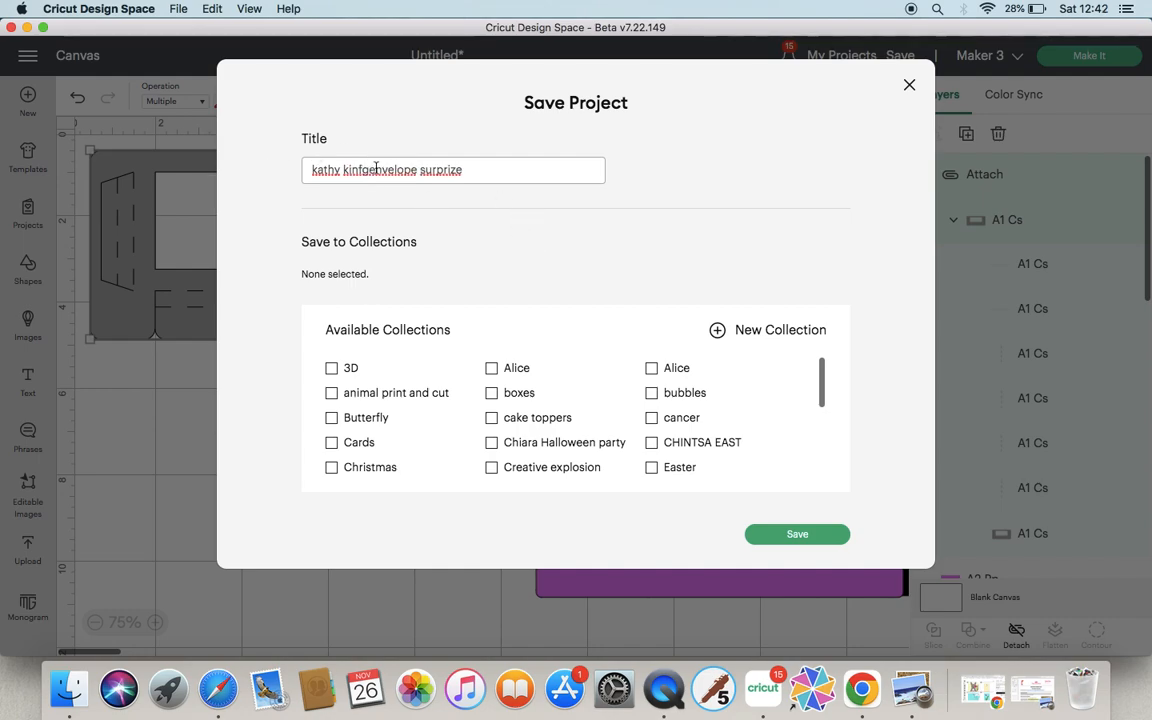
{"action": "left_click", "coordinate": [793, 537]}
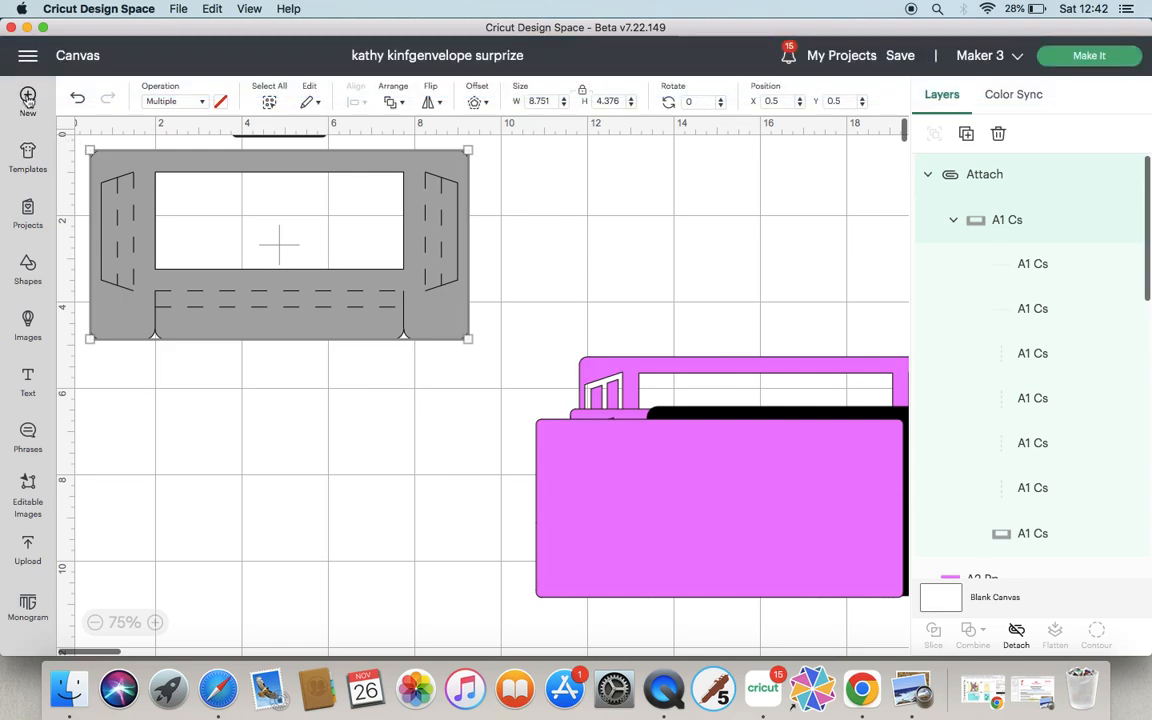
Start a new blank canvas and open the designer's collection in My Projects.
{"action": "left_click", "coordinate": [28, 97]}
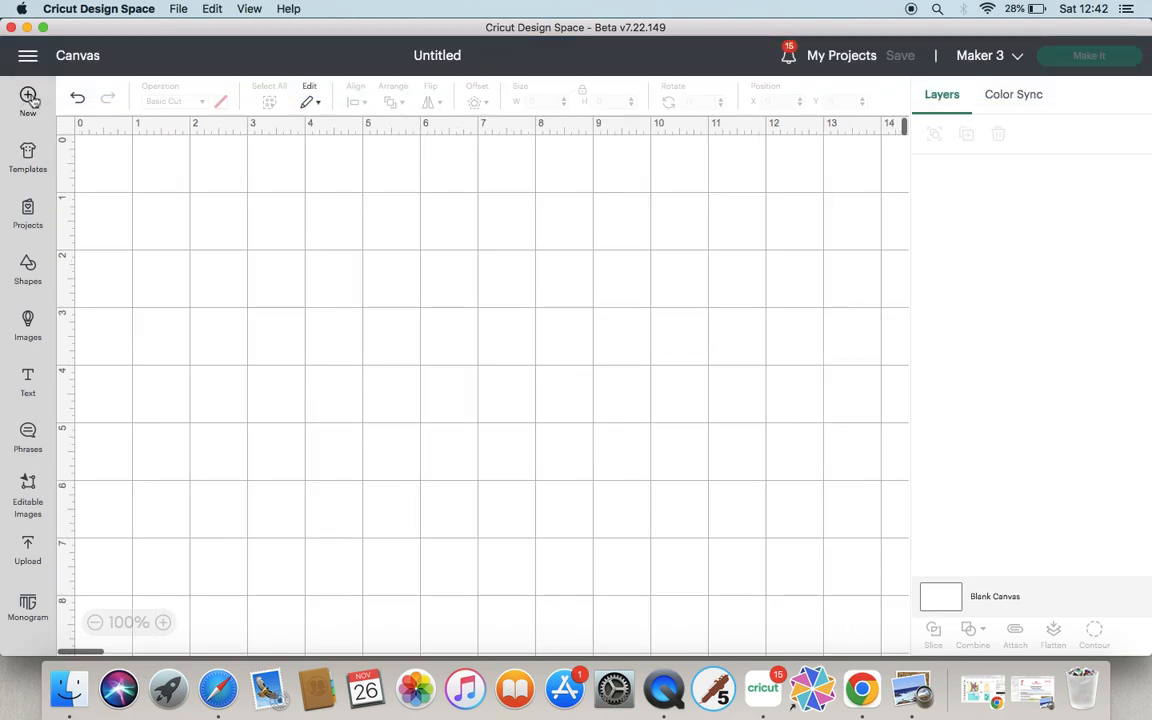
{"action": "left_click", "coordinate": [842, 58]}
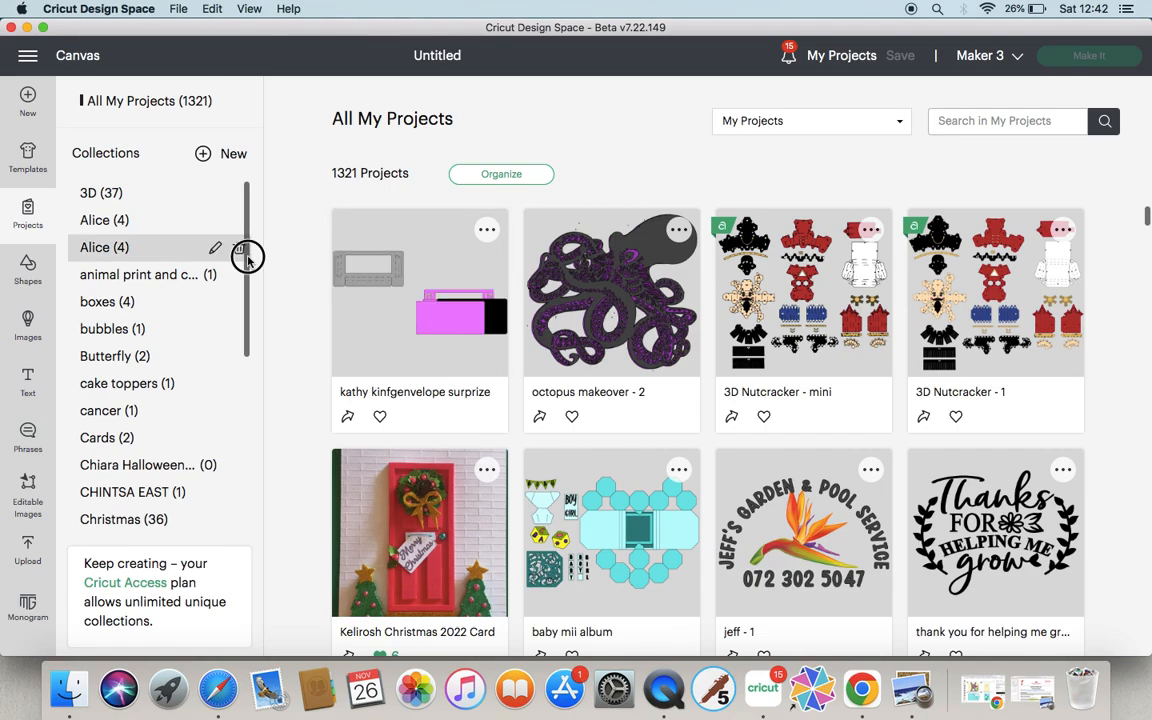
{"action": "left_click_drag", "start_coordinate": [247, 373], "coordinate": [215, 483]}
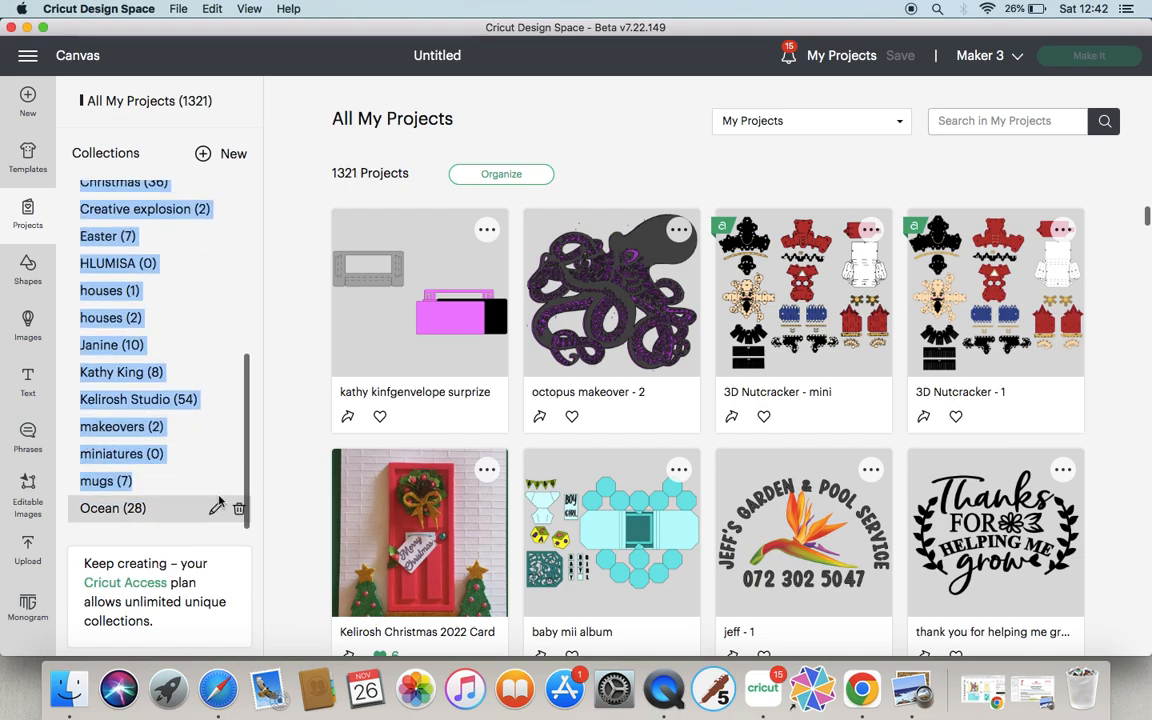
{"action": "left_click", "coordinate": [218, 503]}
{"action": "left_click", "coordinate": [135, 372]}
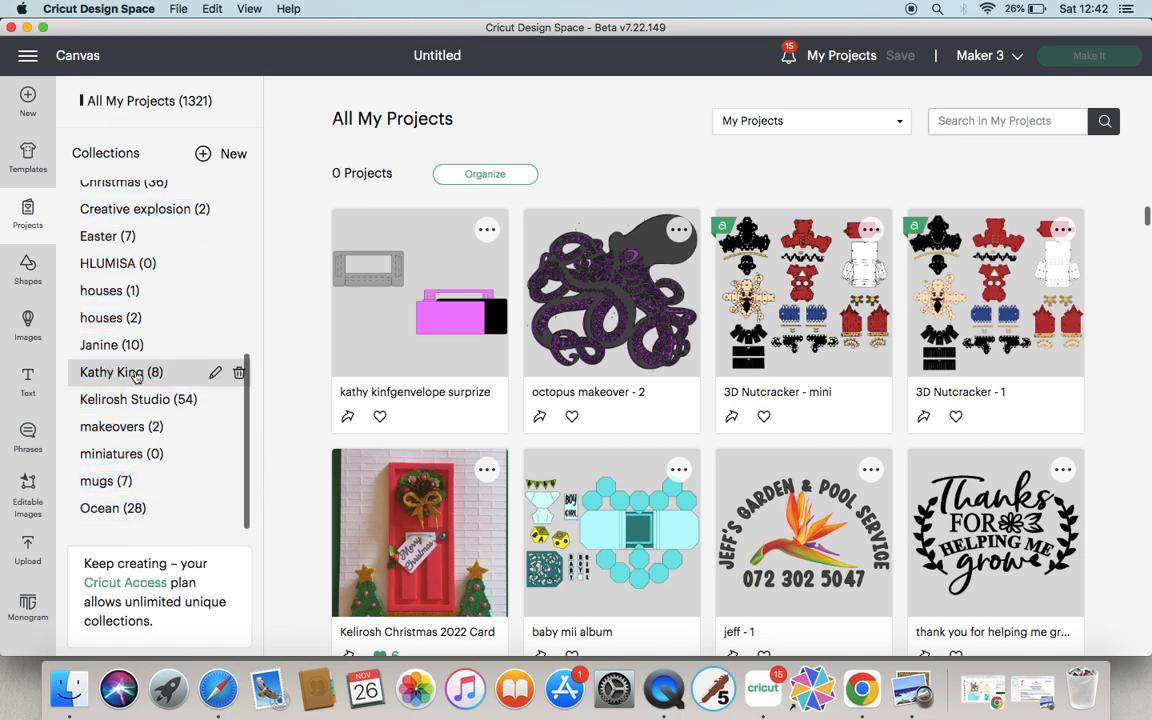
{"action": "double_click", "coordinate": [136, 373]}
{"action": "double_click", "coordinate": [195, 378]}
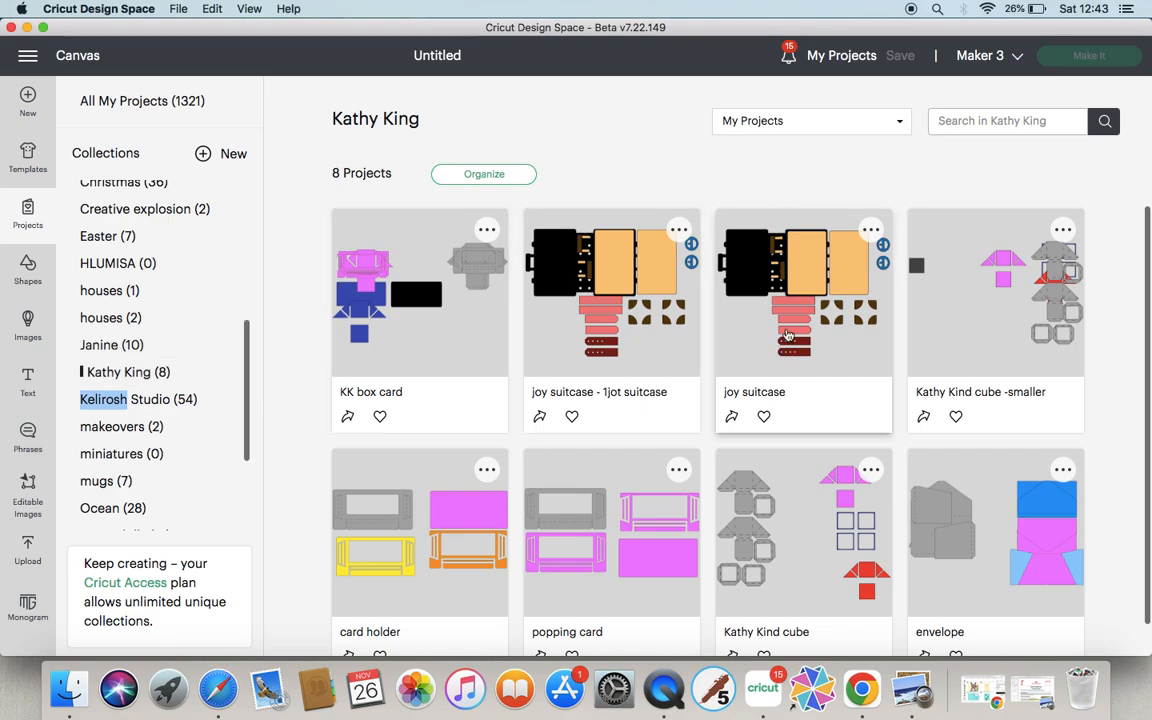
Open the saved envelope project from the collection and choose Make It.
{"action": "left_click", "coordinate": [1146, 301]}
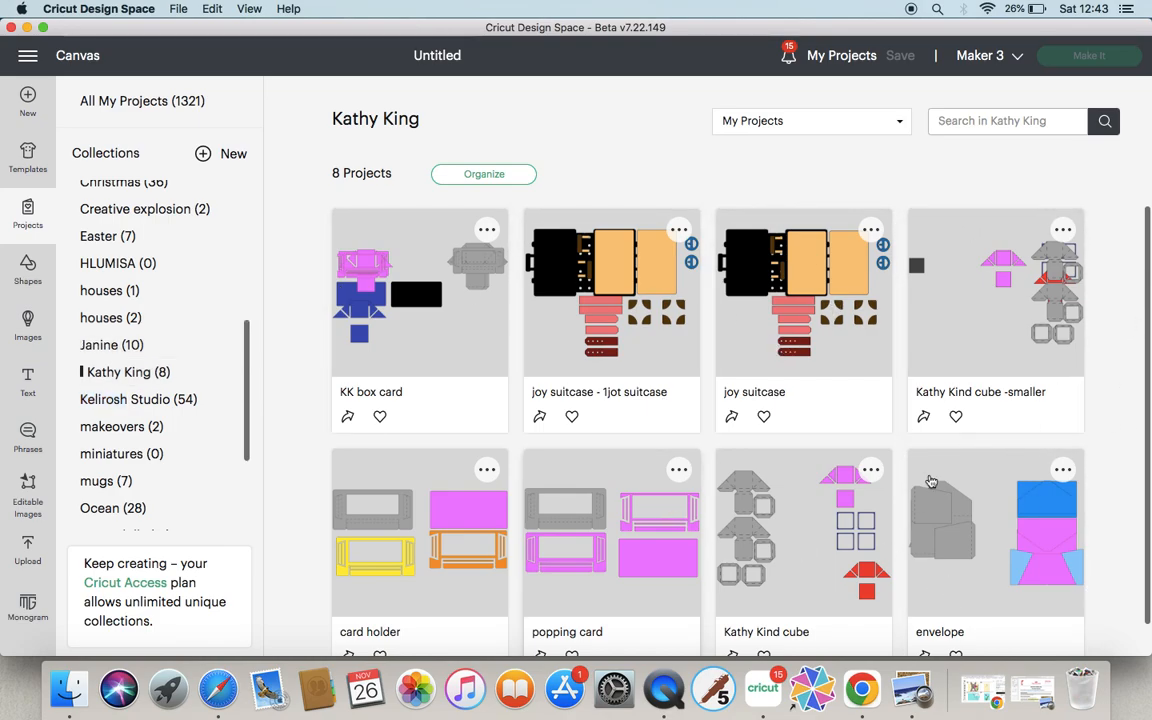
{"action": "left_click", "coordinate": [996, 500]}
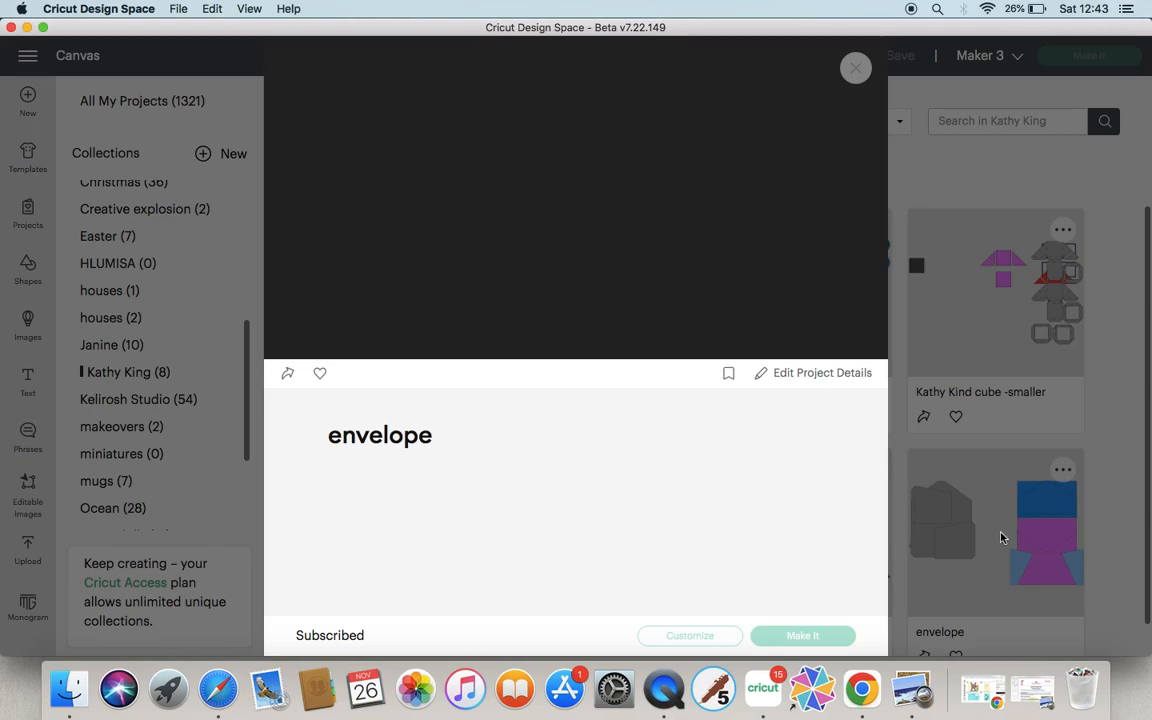
{"action": "left_click", "coordinate": [856, 70]}
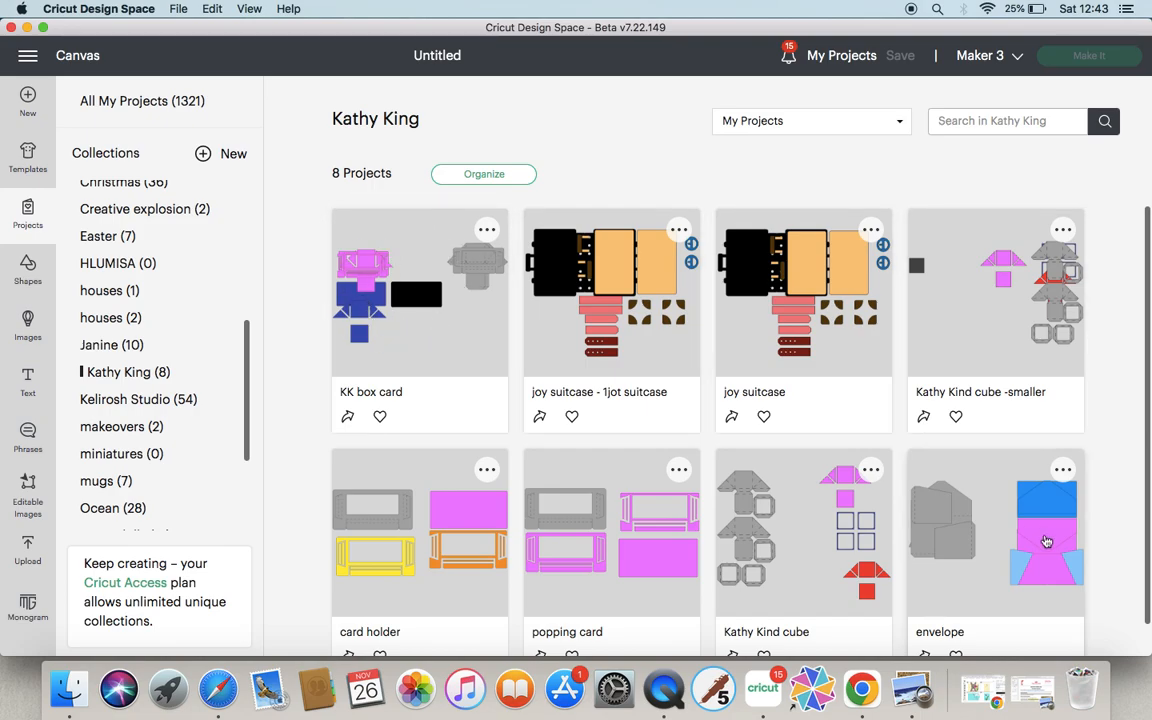
{"action": "left_click", "coordinate": [985, 488]}
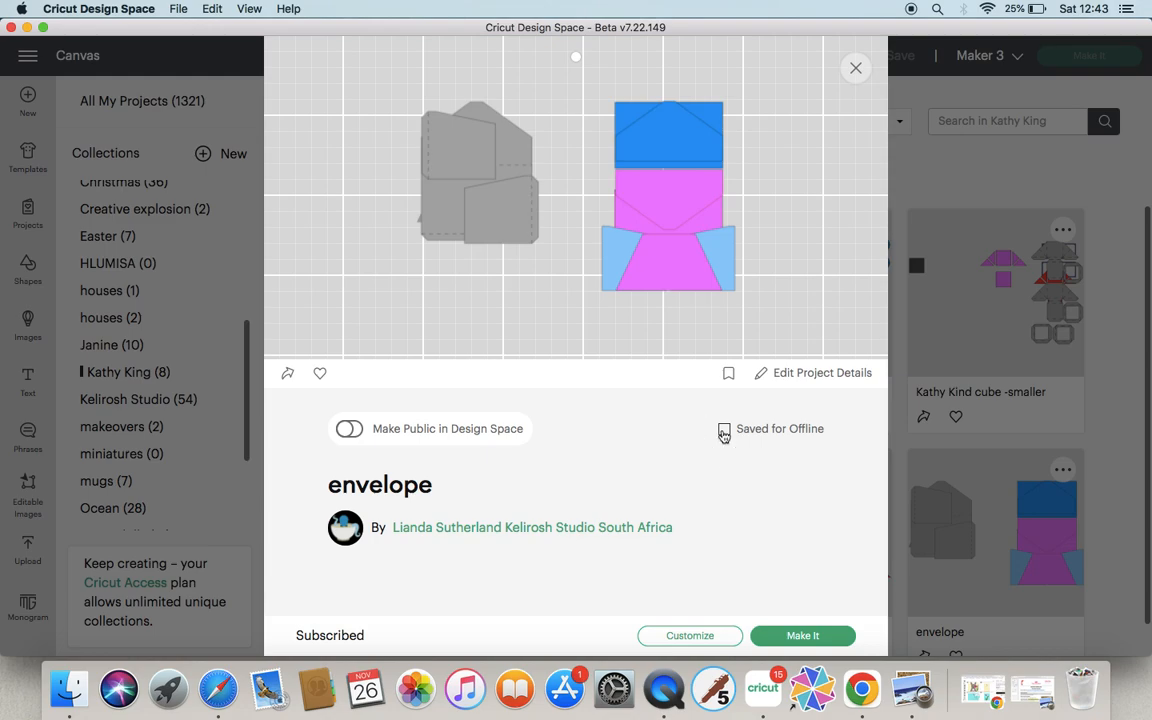
{"action": "left_click", "coordinate": [805, 637]}
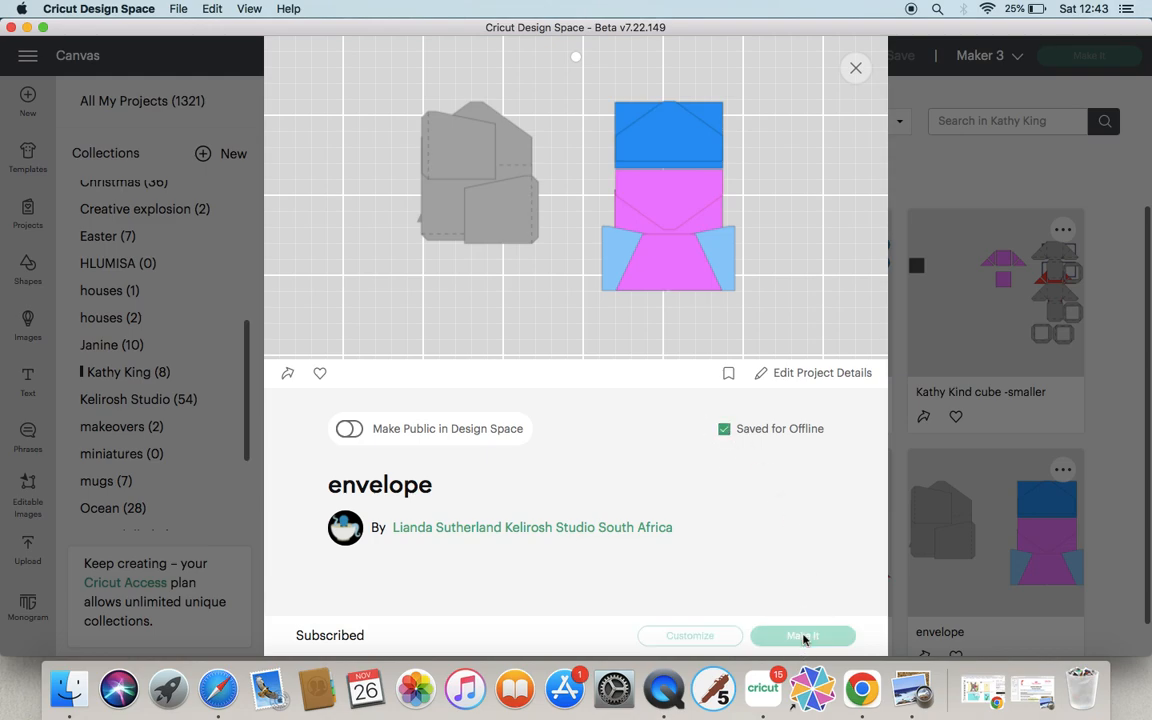